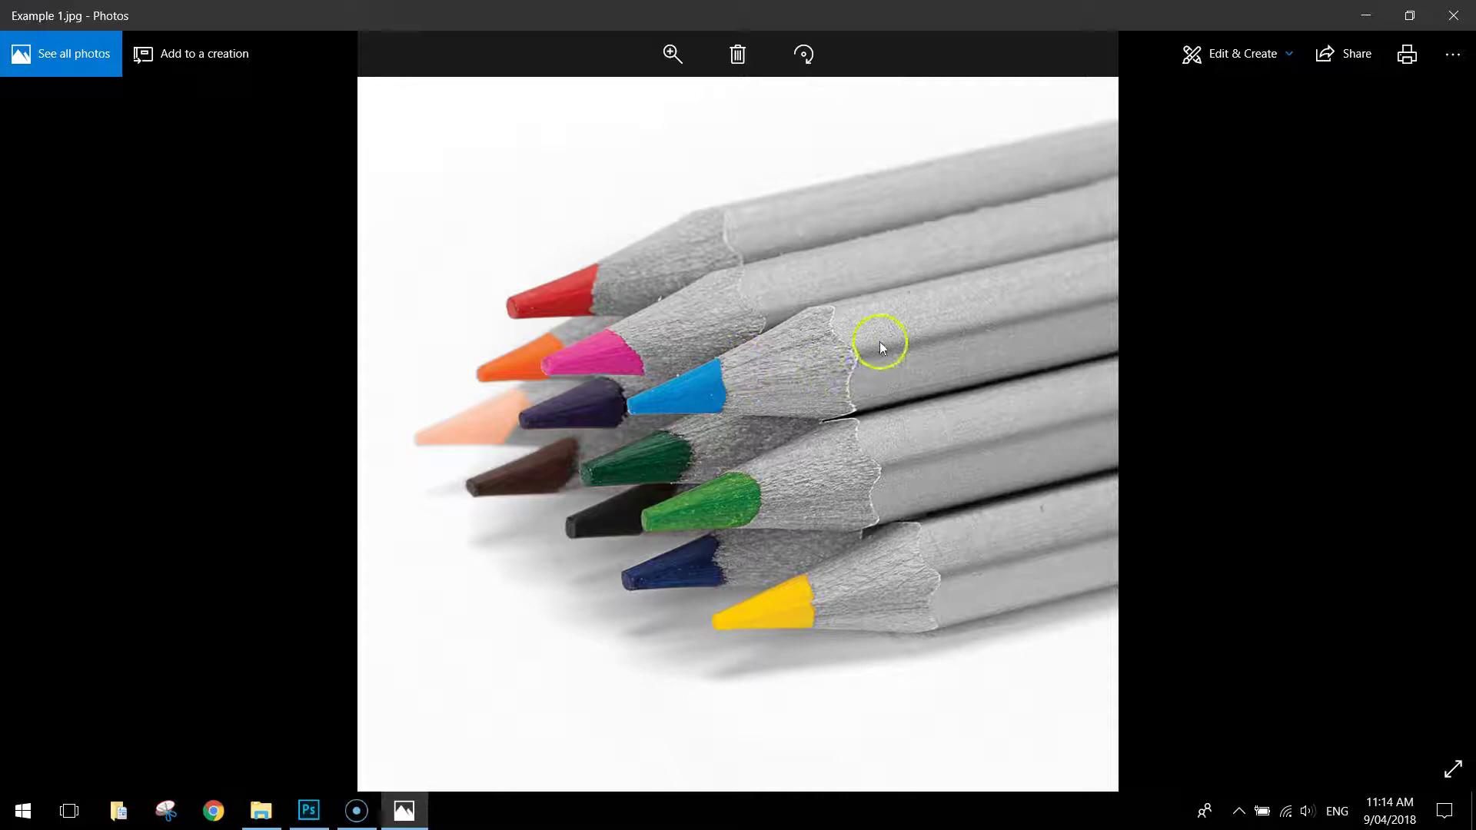
Advance Windows Photos to Example 2.jpg, the fruit image with only the oranges and lemons coloured.
click(1425, 427)
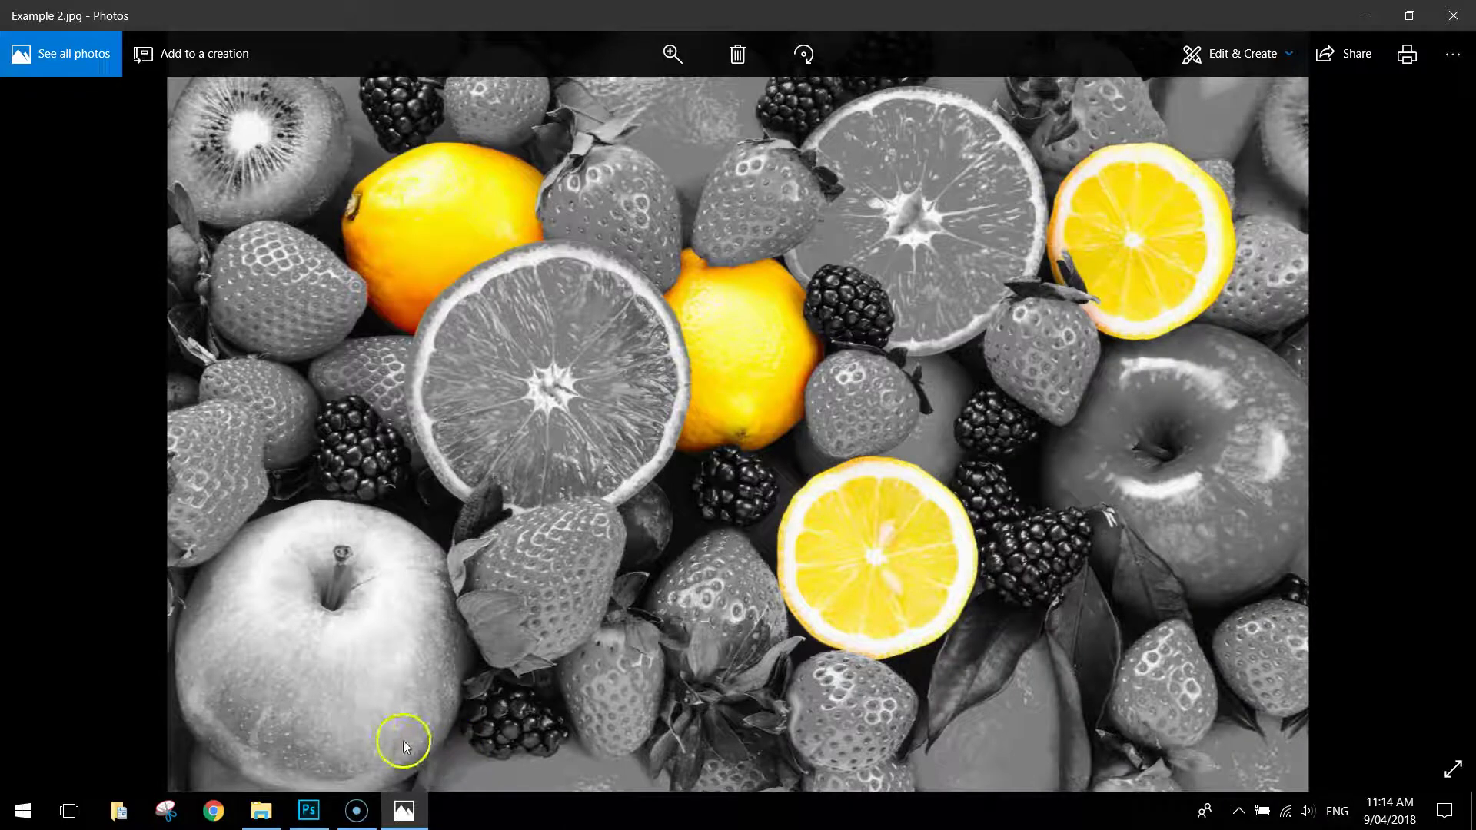
Bring up the 3 - Selective Colour folder and browse the Flowers, Fruit, Hot Air Balloon, Pencils and Umbrella images.
click(254, 823)
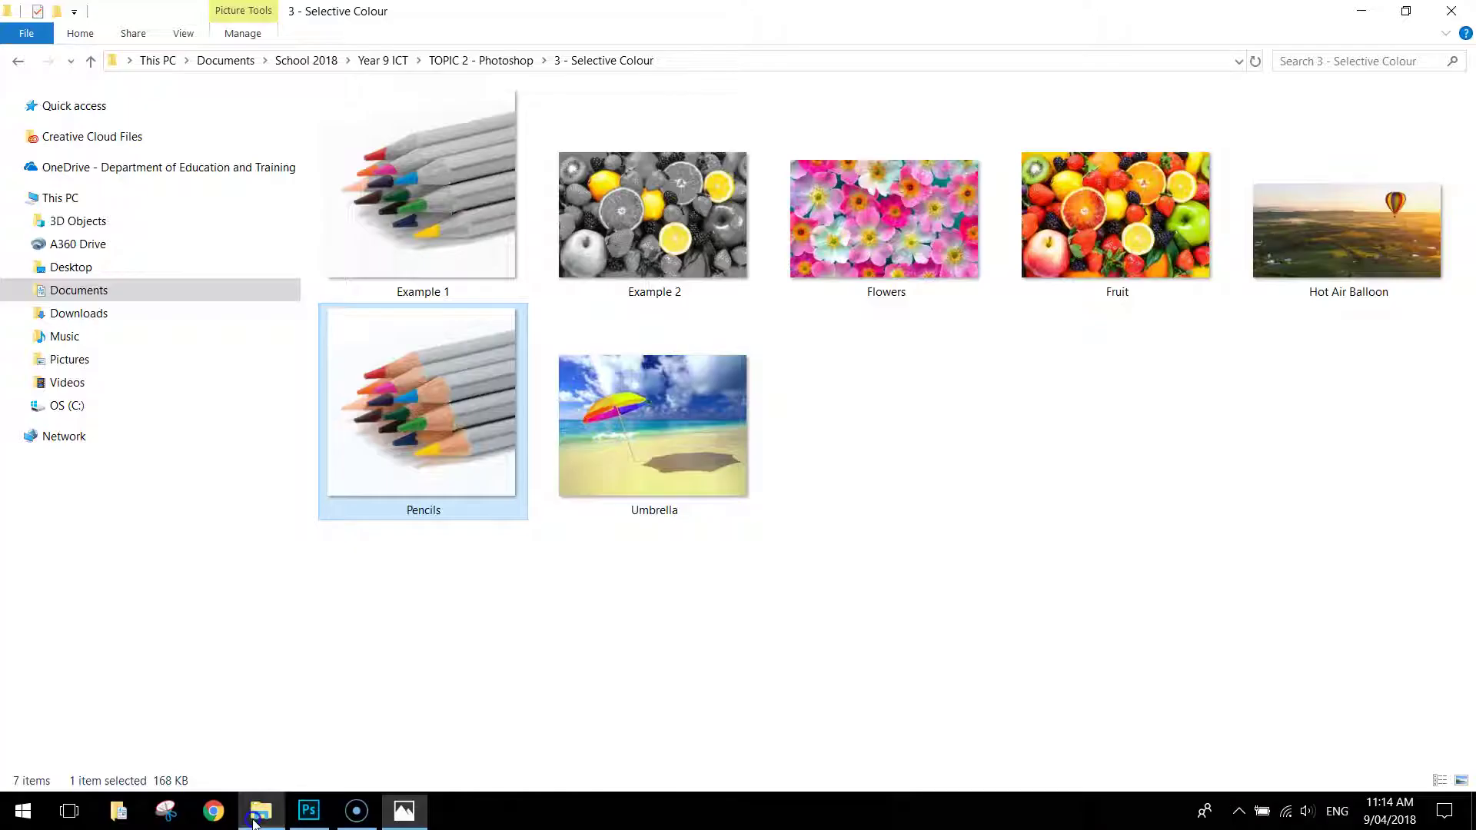
click(869, 201)
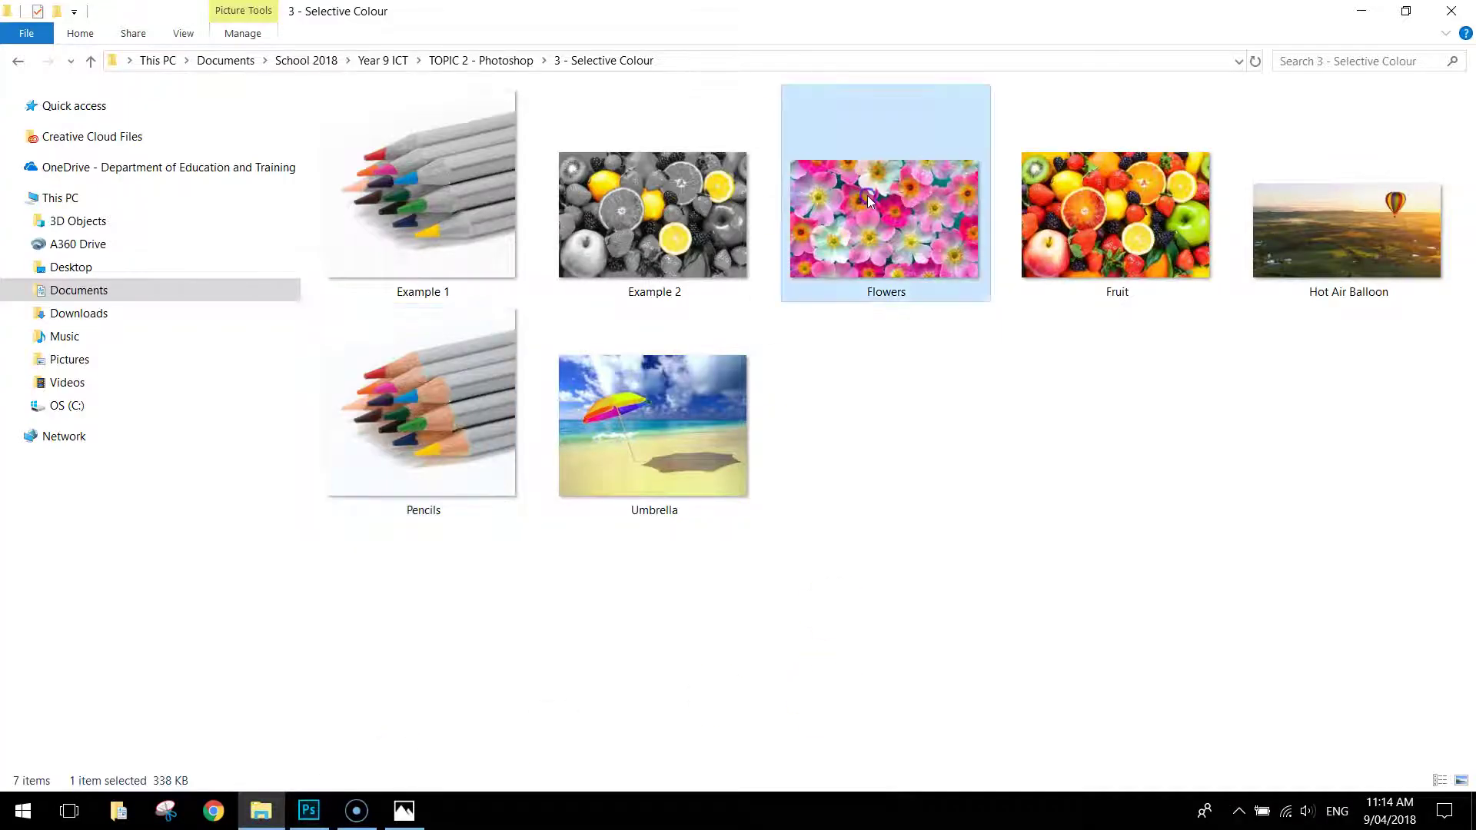
click(1138, 227)
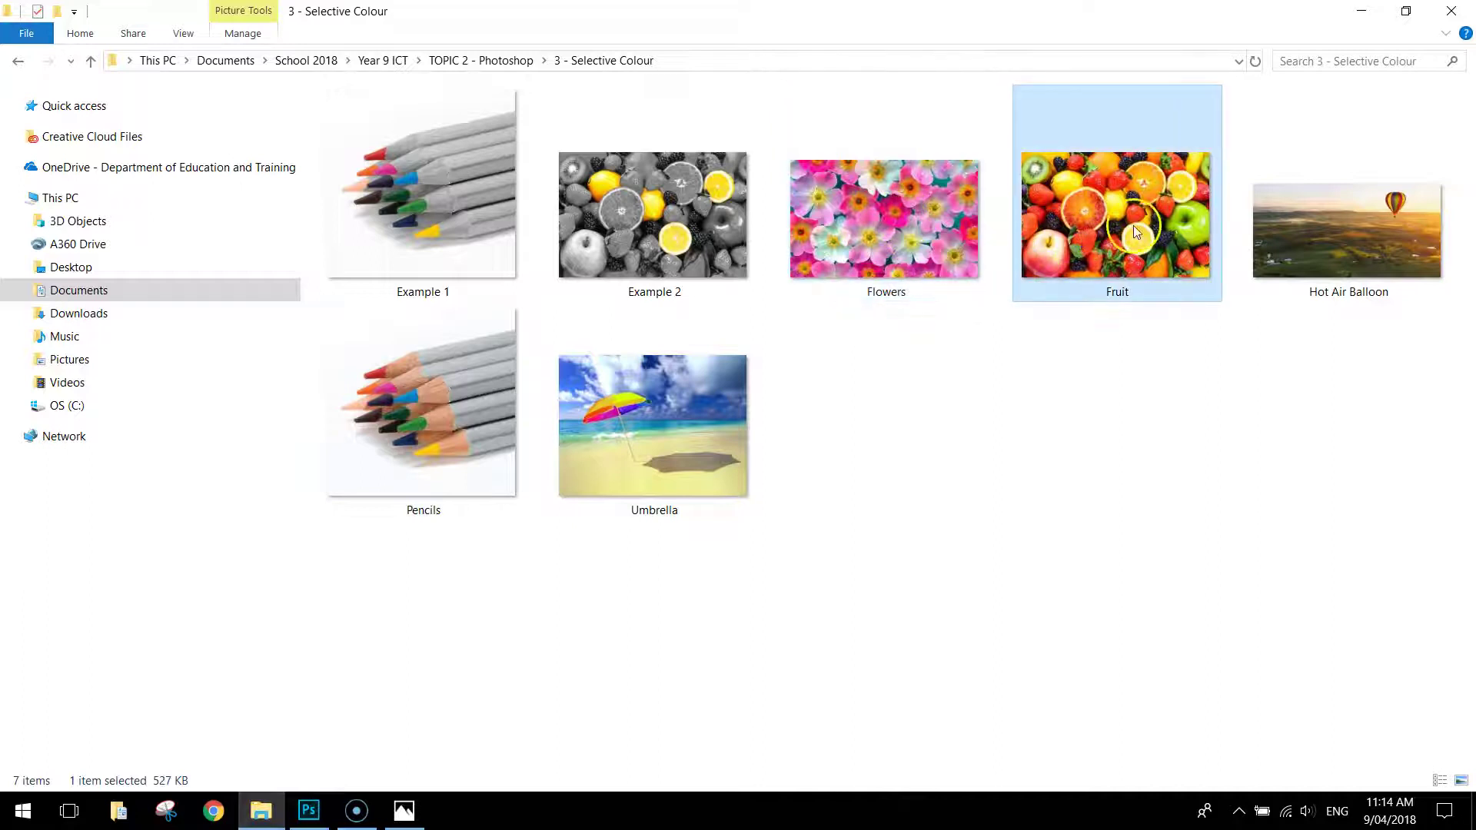
click(1338, 246)
click(500, 419)
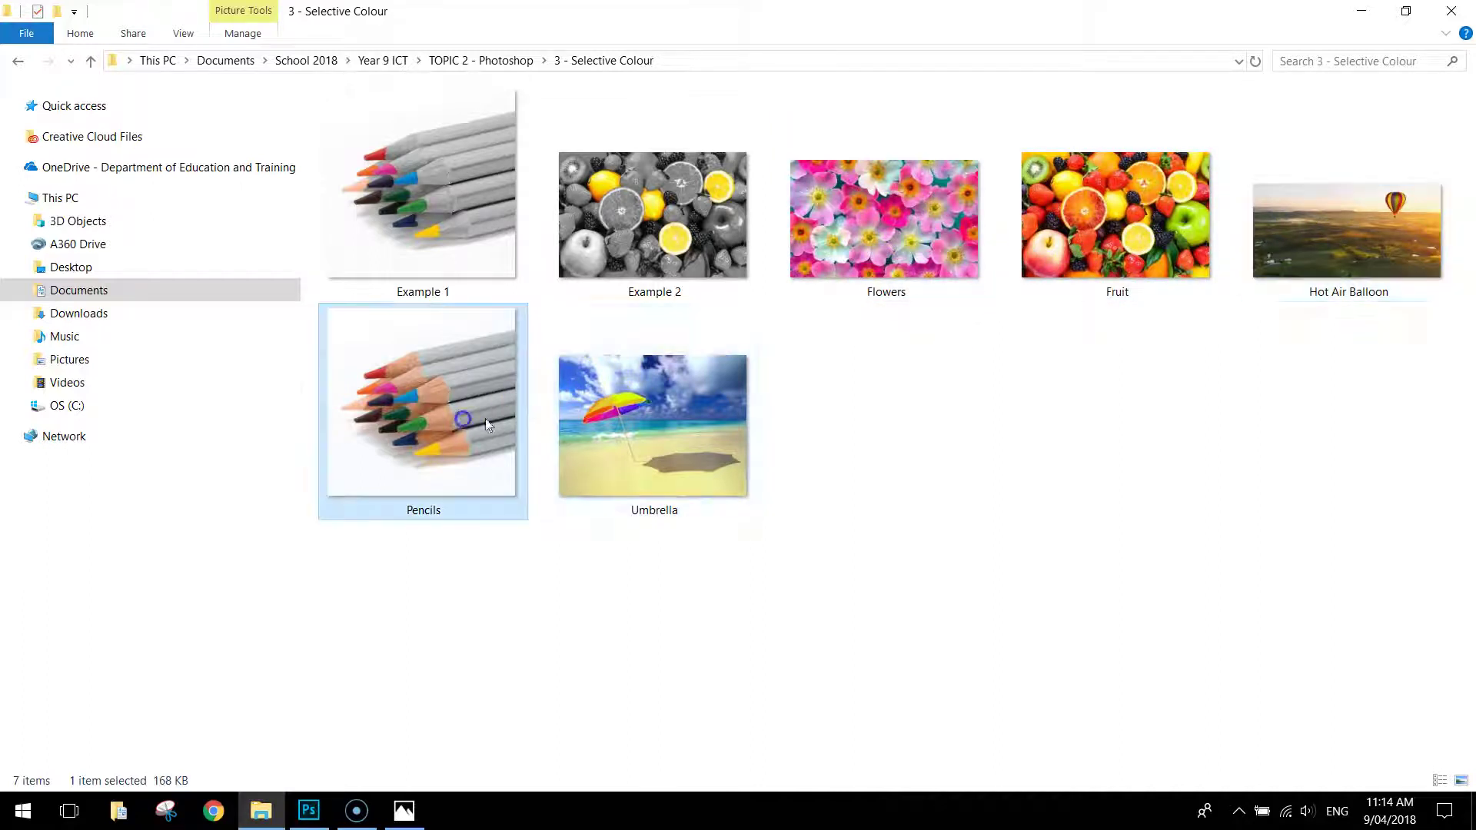
click(728, 462)
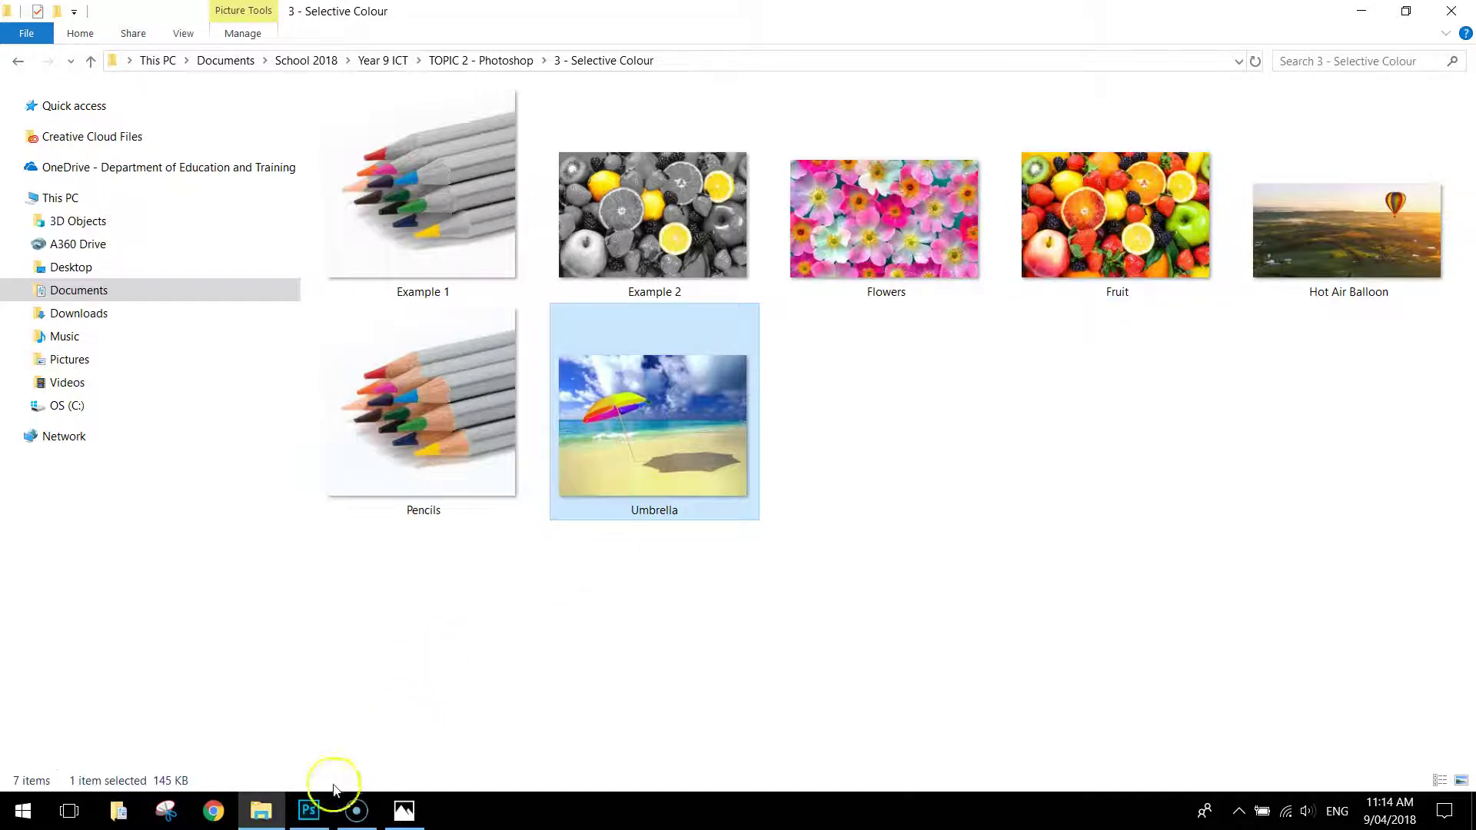
In Photoshop, unlock the Background layer of Pencils.jpg and rename it Colour Layer.
click(308, 810)
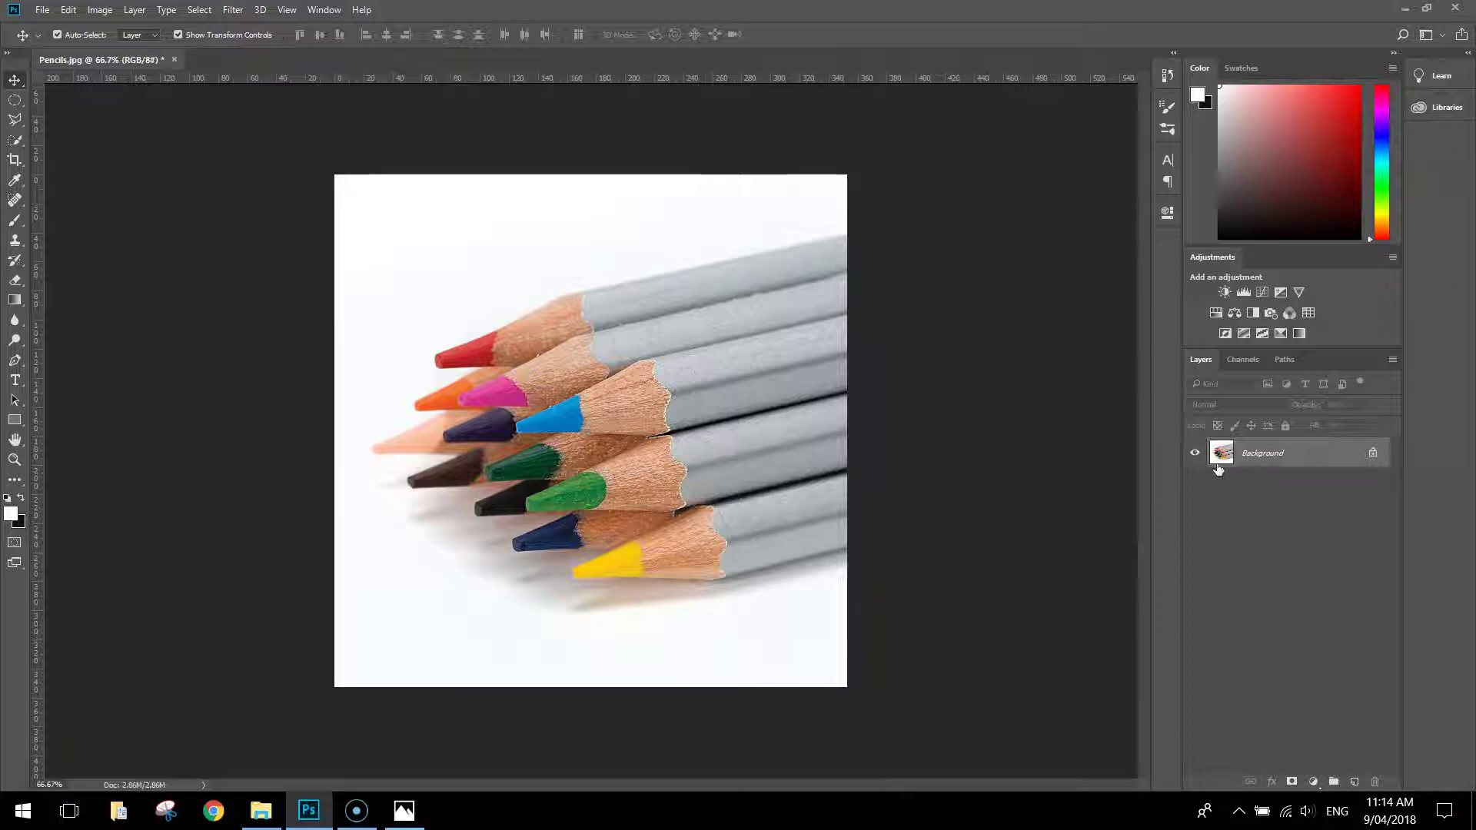
click(1218, 372)
click(1261, 461)
click(1371, 452)
double_click(1249, 453)
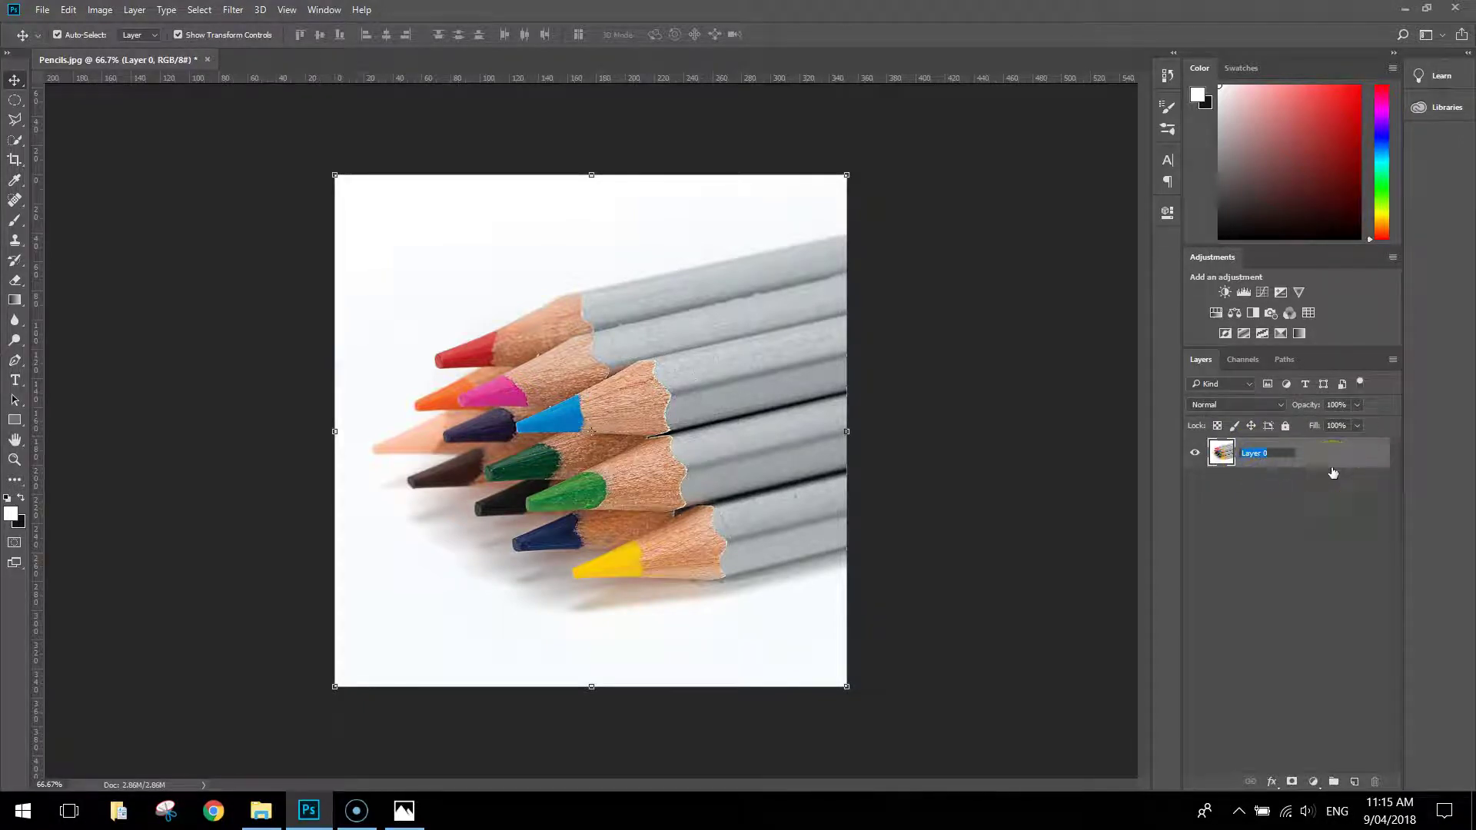
text(Colour Layer)
key(Return)
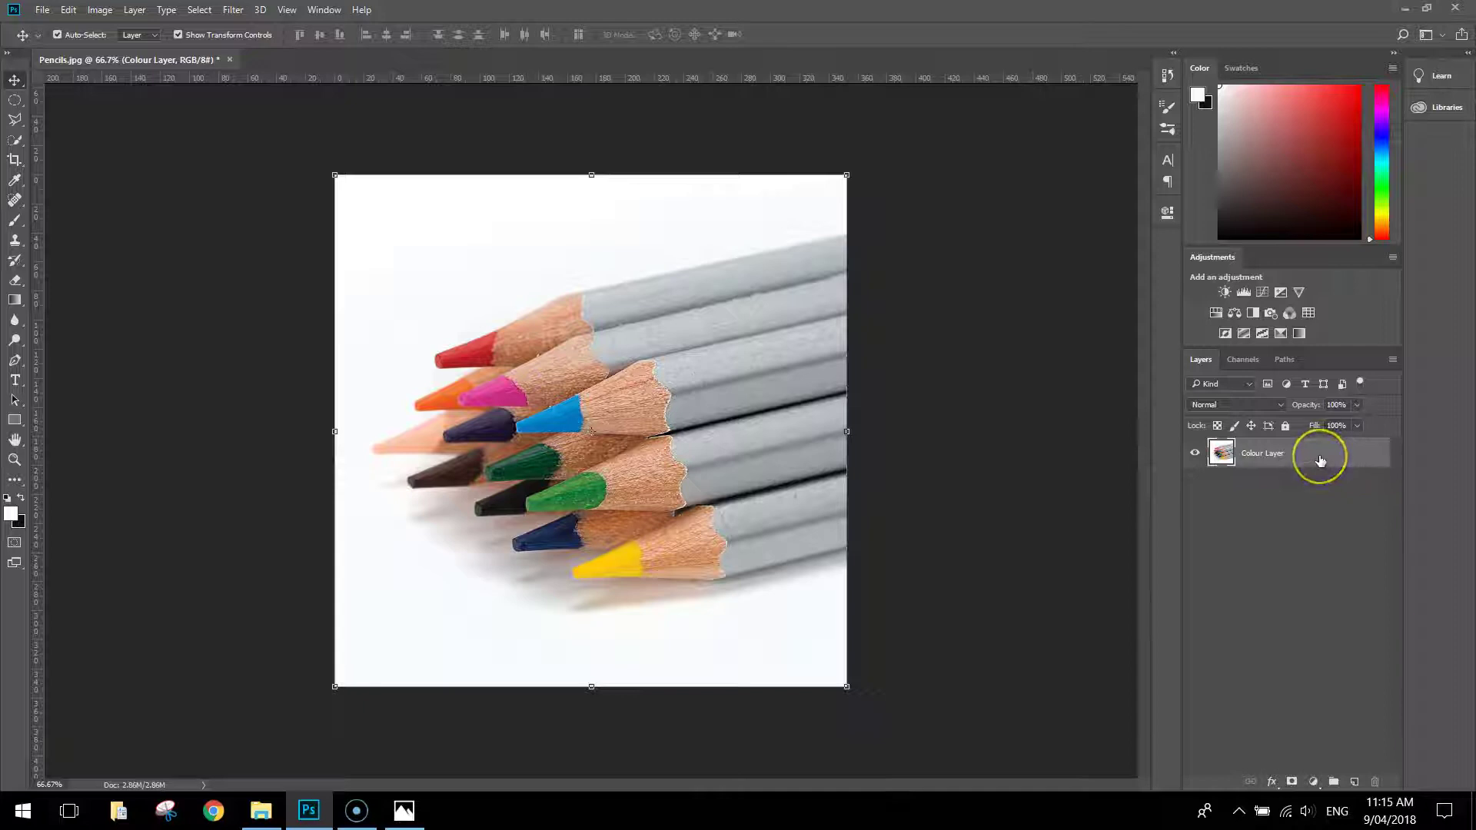
Duplicate Colour Layer as Greyscale Layer and keep Greyscale Layer selected.
right_click(1319, 459)
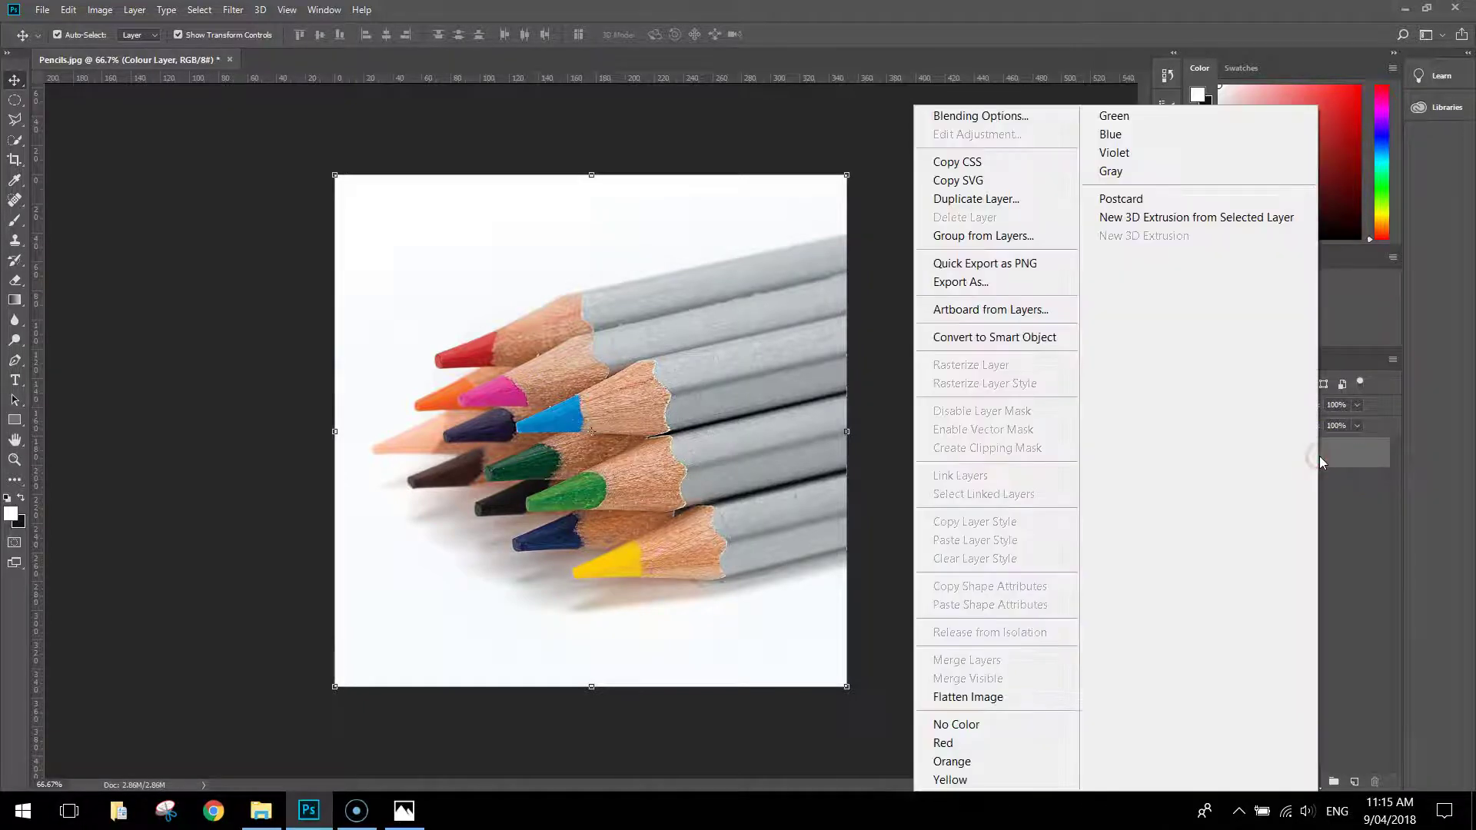
click(978, 200)
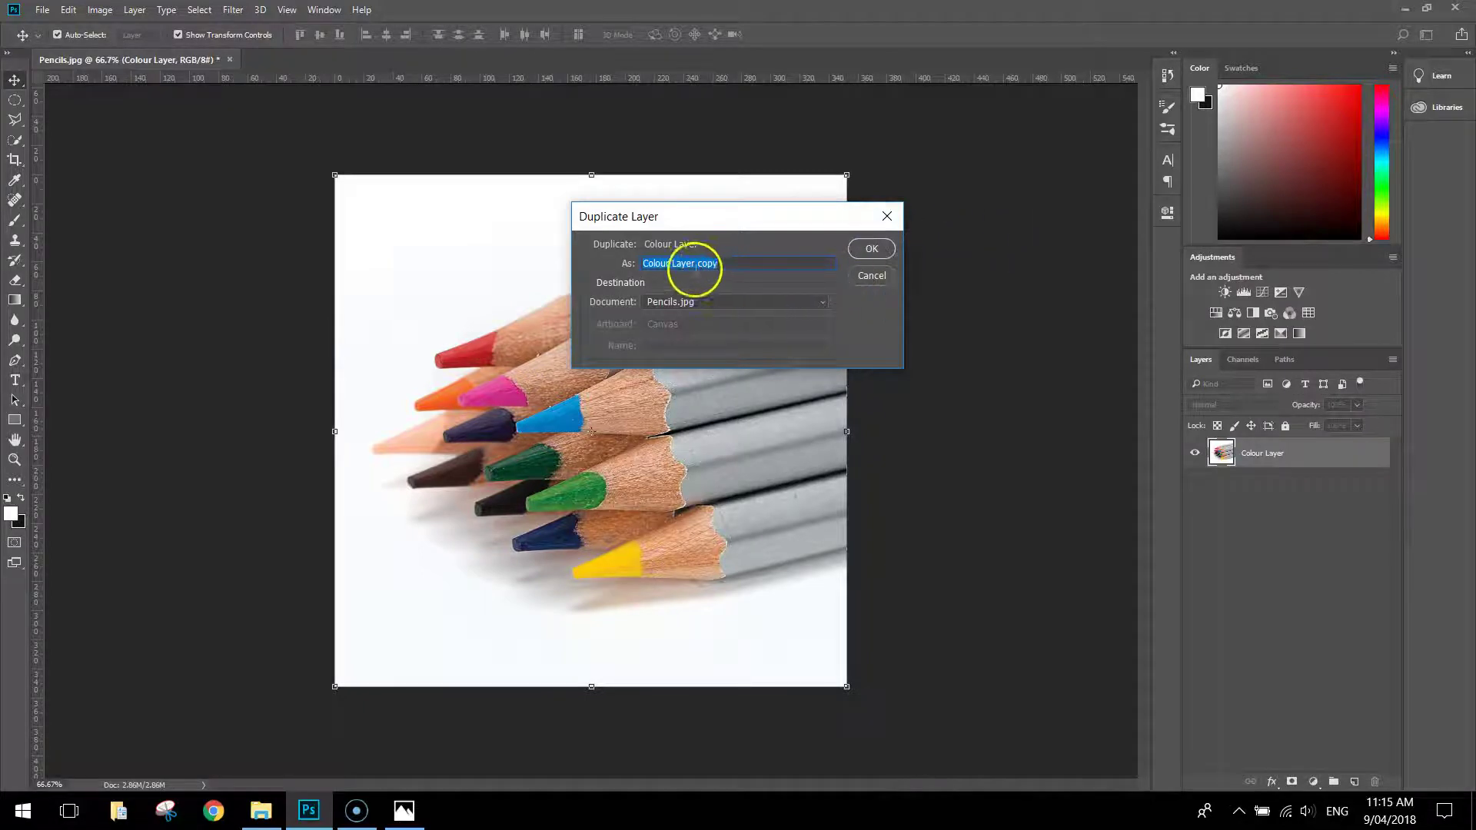
text(Greyscale Layer)
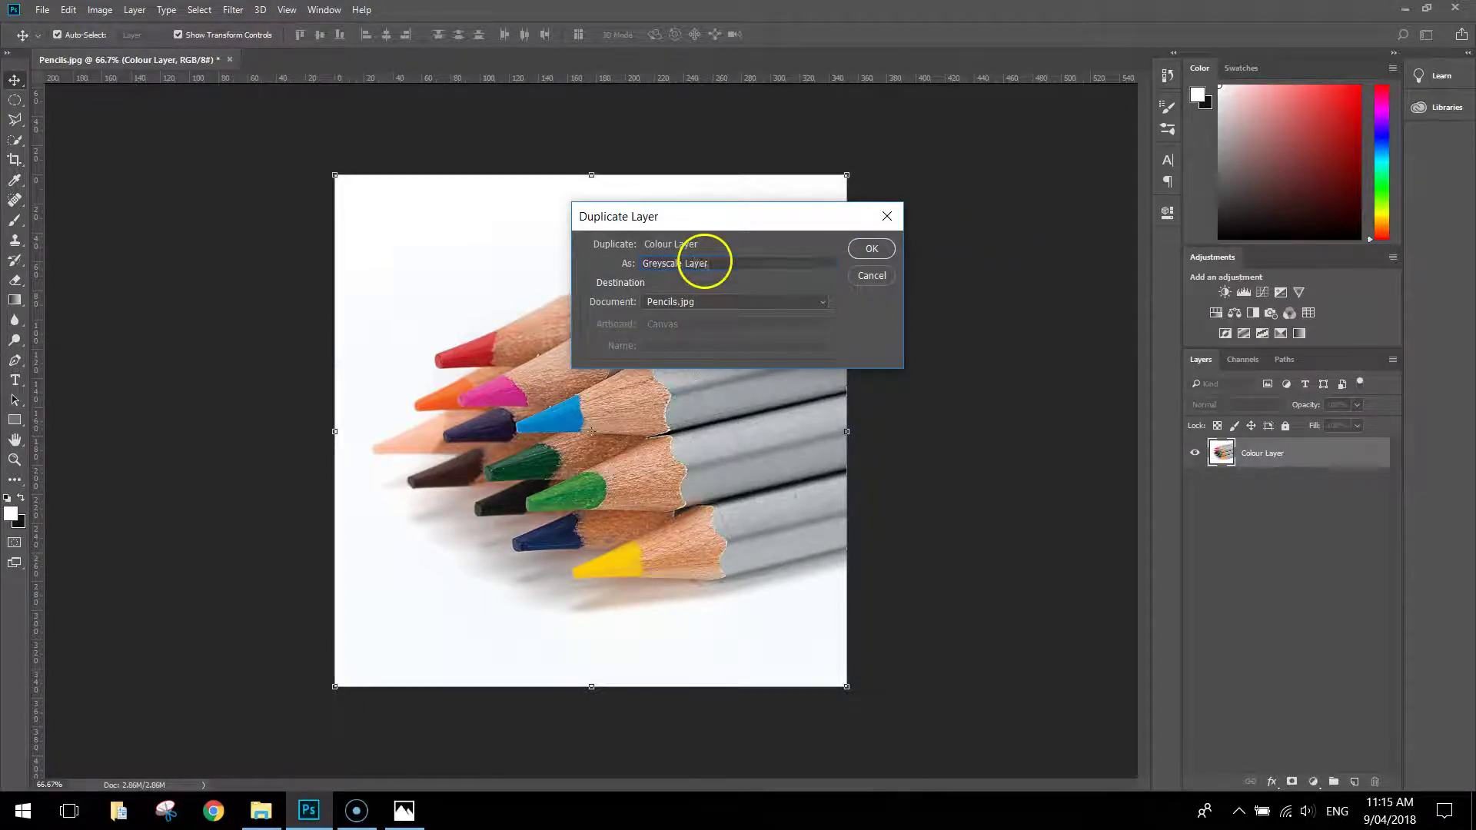
key(Return)
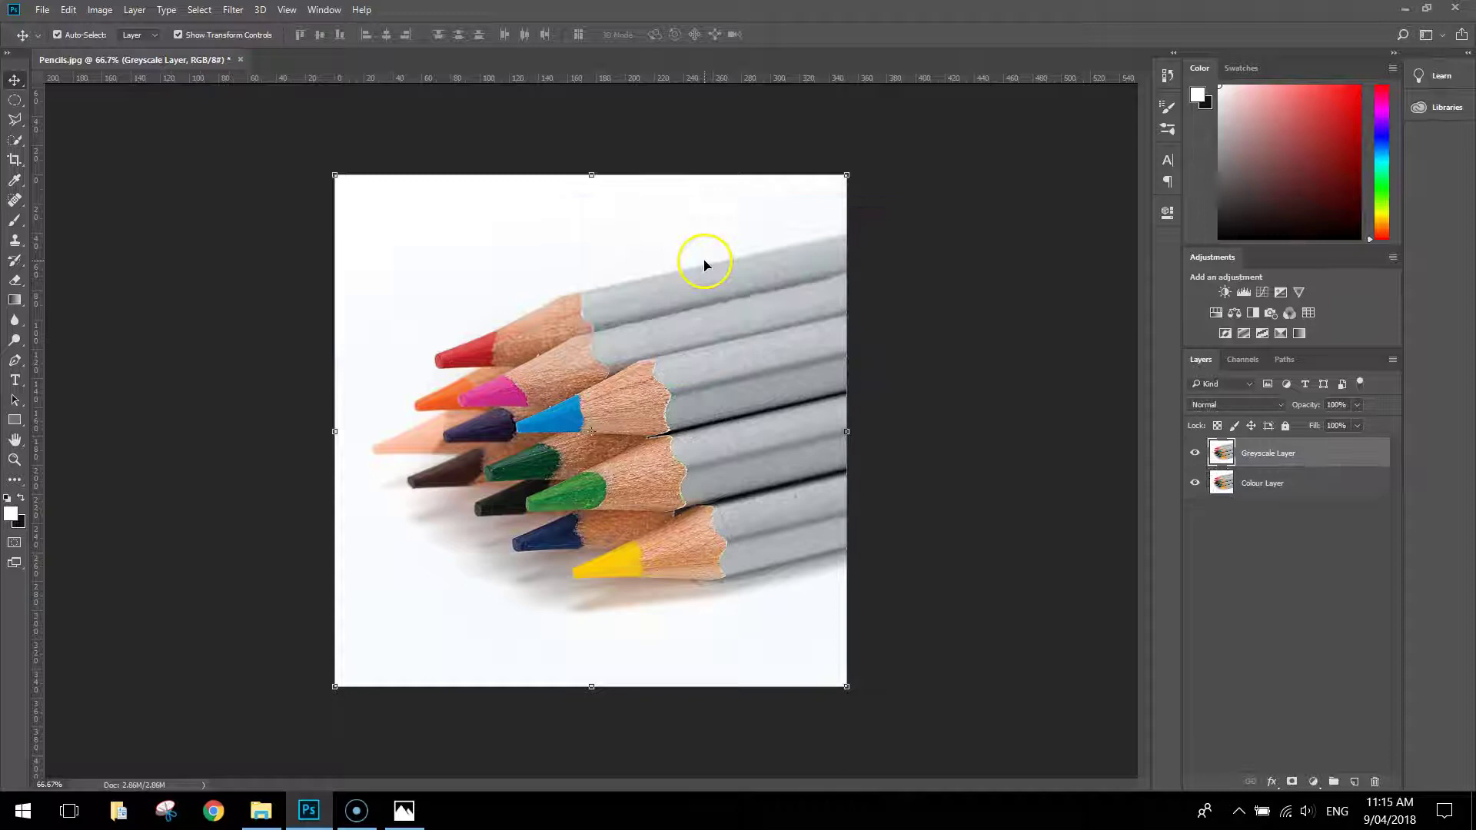
click(1280, 484)
click(1291, 455)
Add a Hue/Saturation adjustment clipped to Greyscale Layer with Saturation at -100.
click(1215, 313)
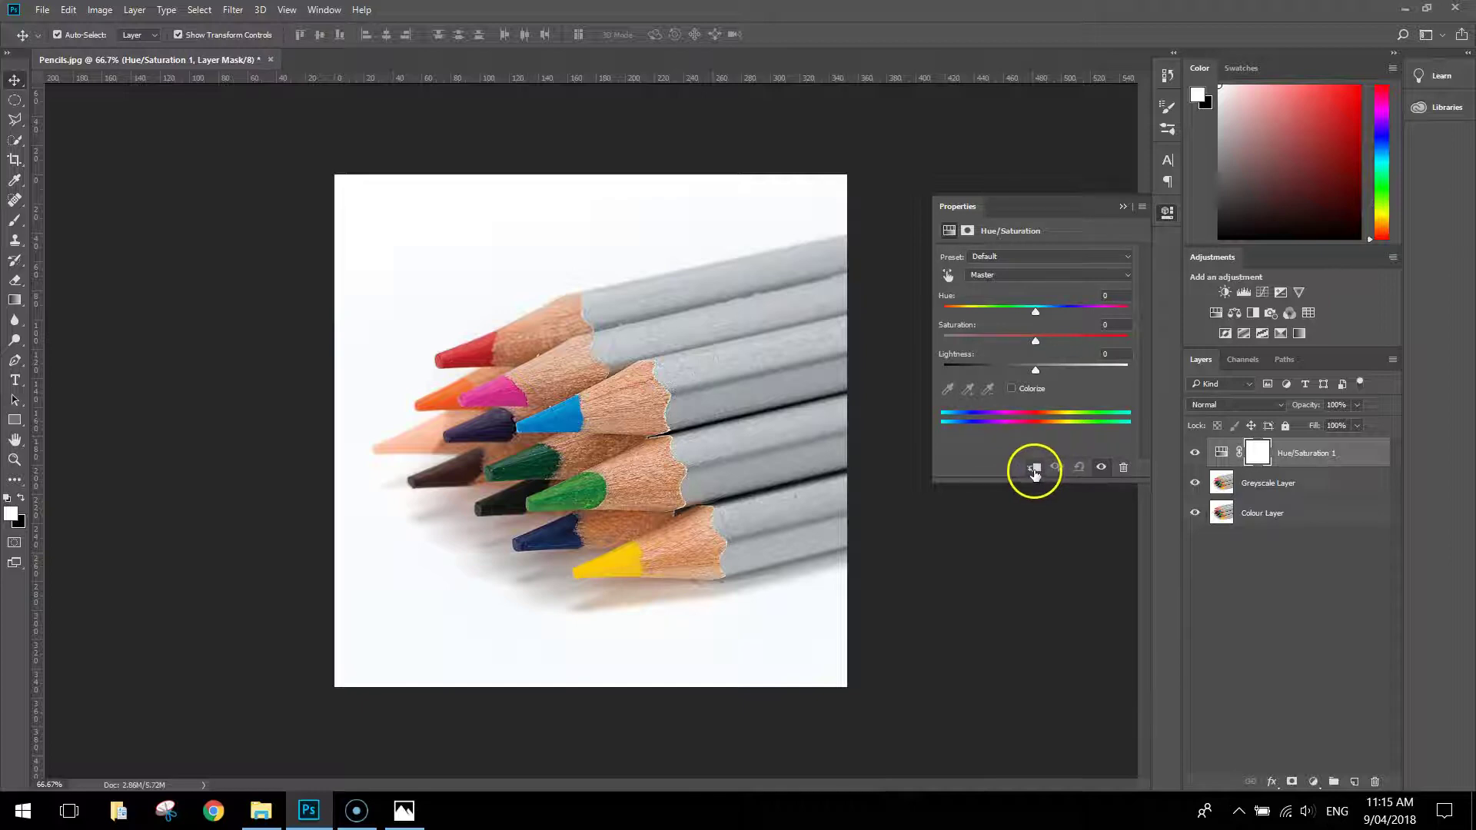
click(1035, 468)
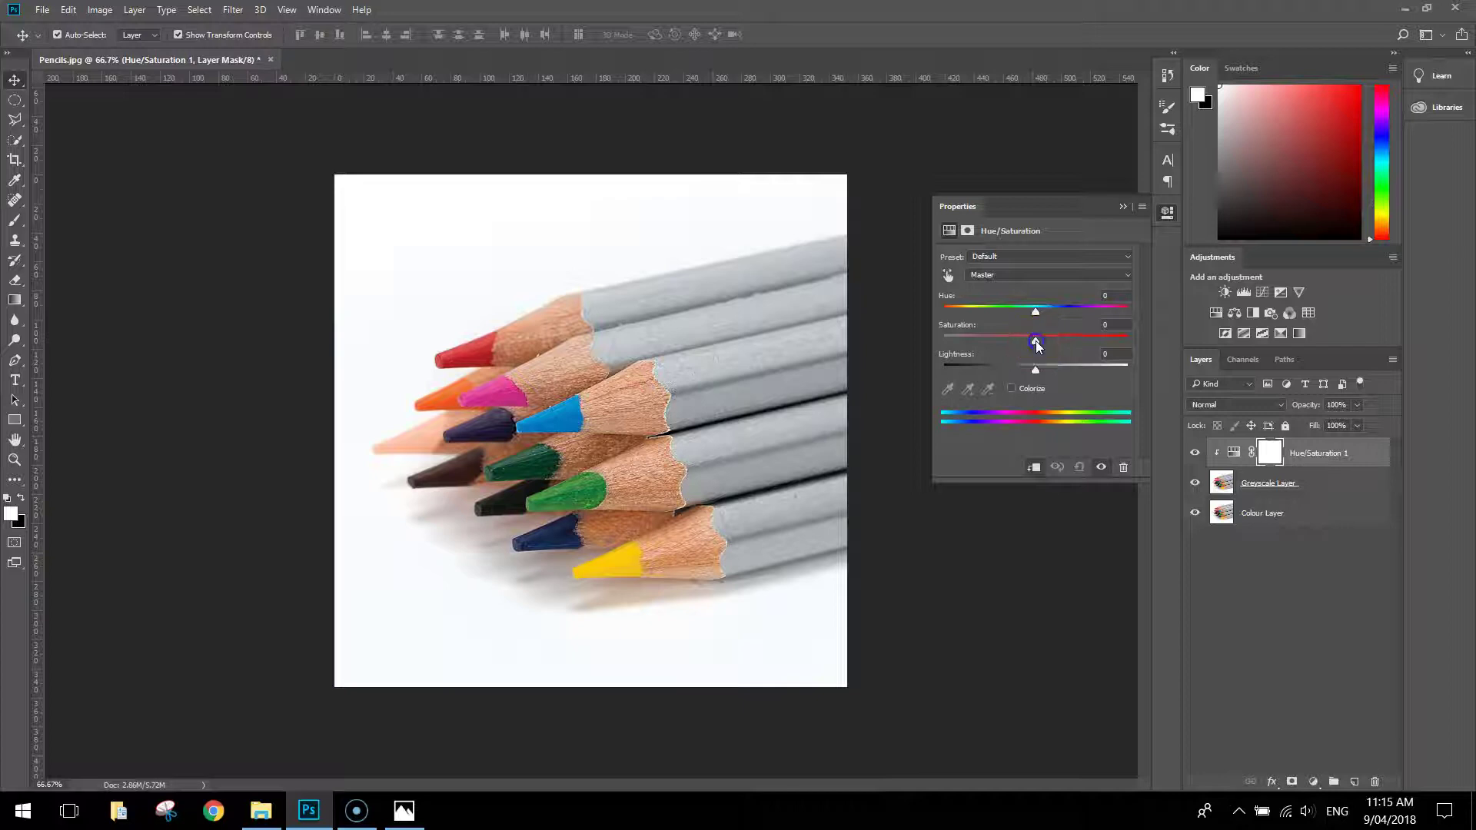
drag(1035, 340, 946, 343)
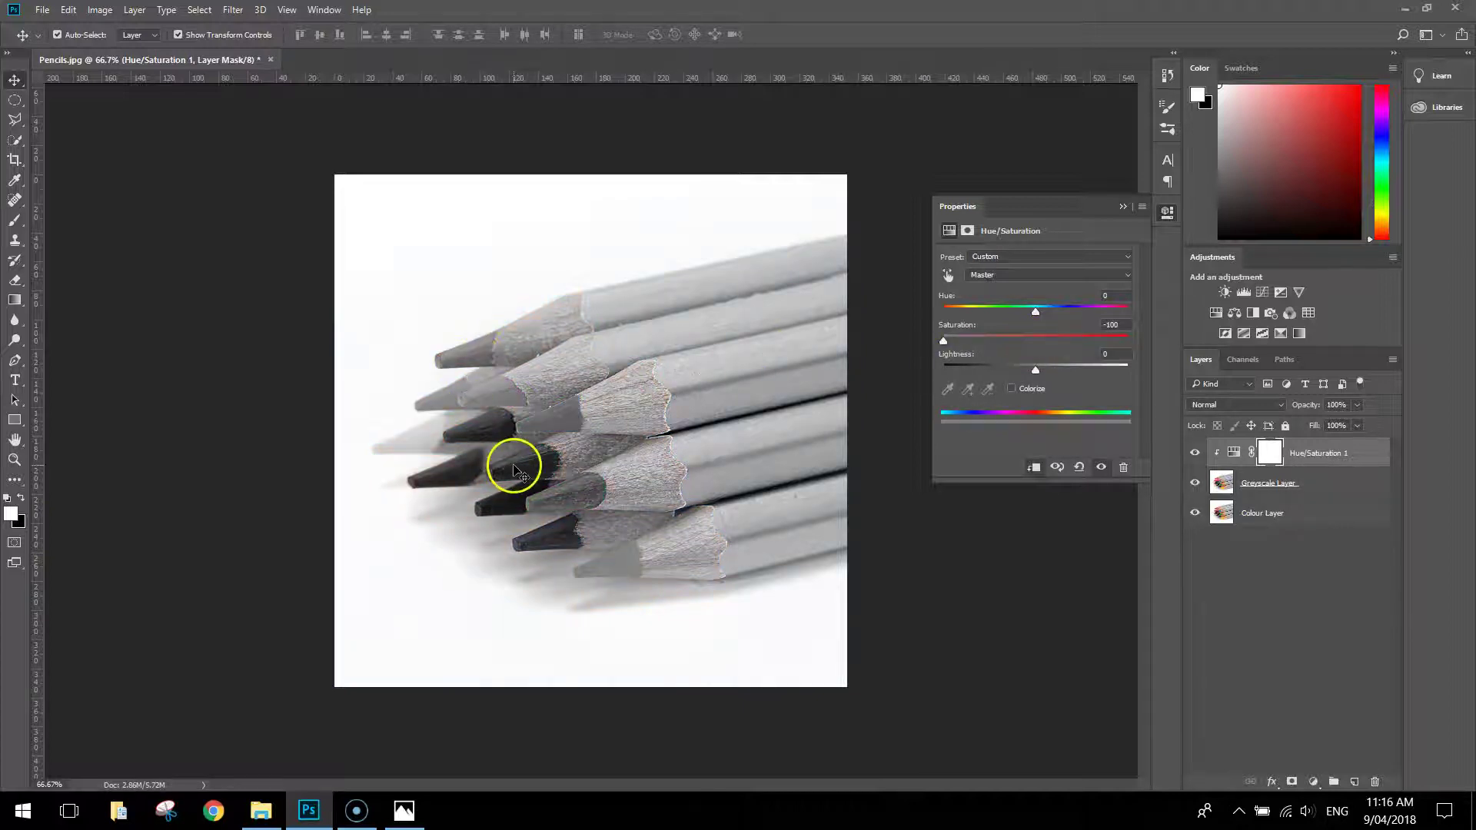
click(1126, 205)
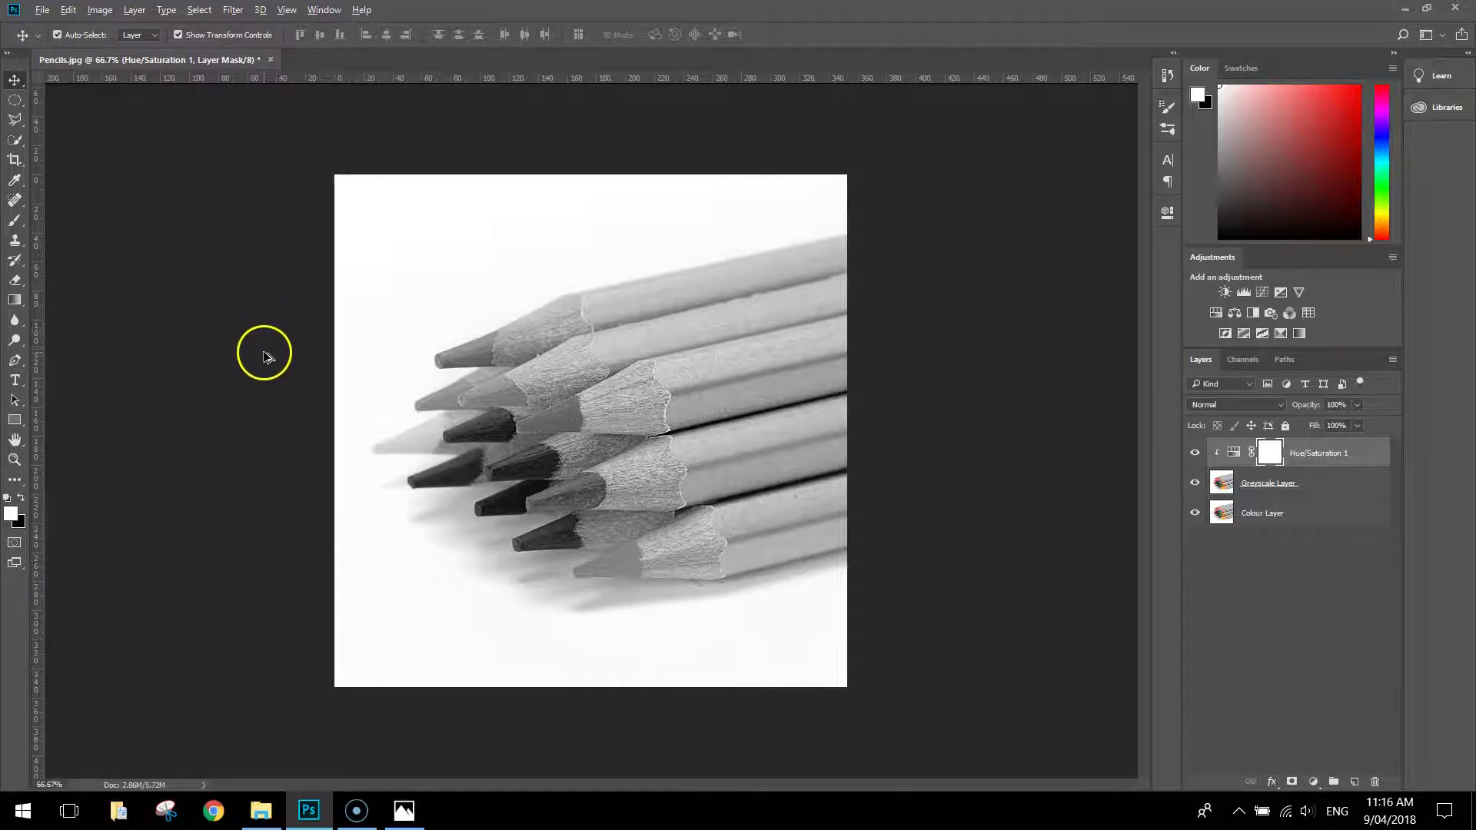
Select Greyscale Layer and pick the plain Eraser with its brush shrunk to 100.
scroll(268, 347, up, 4)
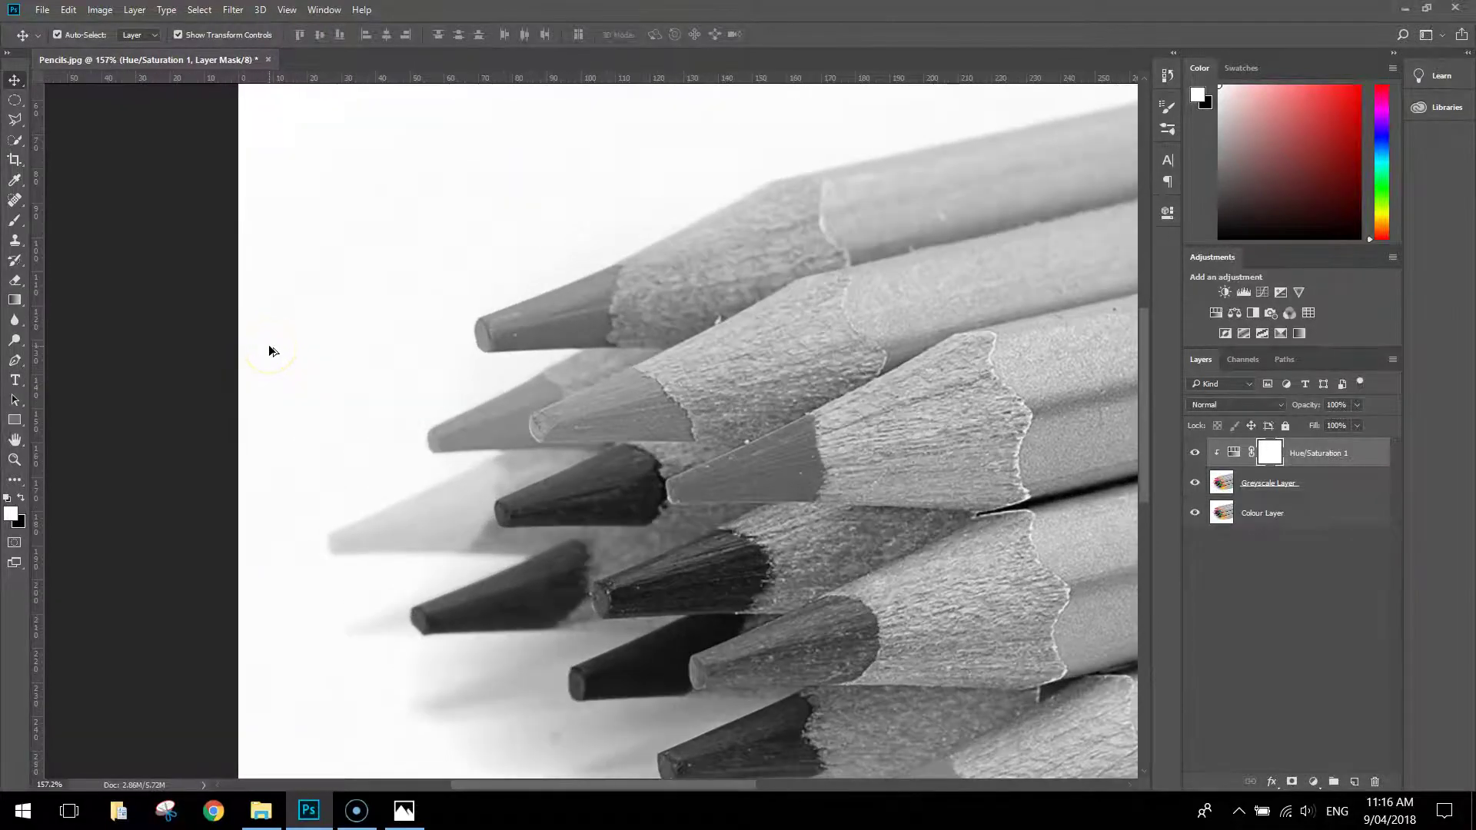
scroll(461, 377, down, 2)
click(1351, 486)
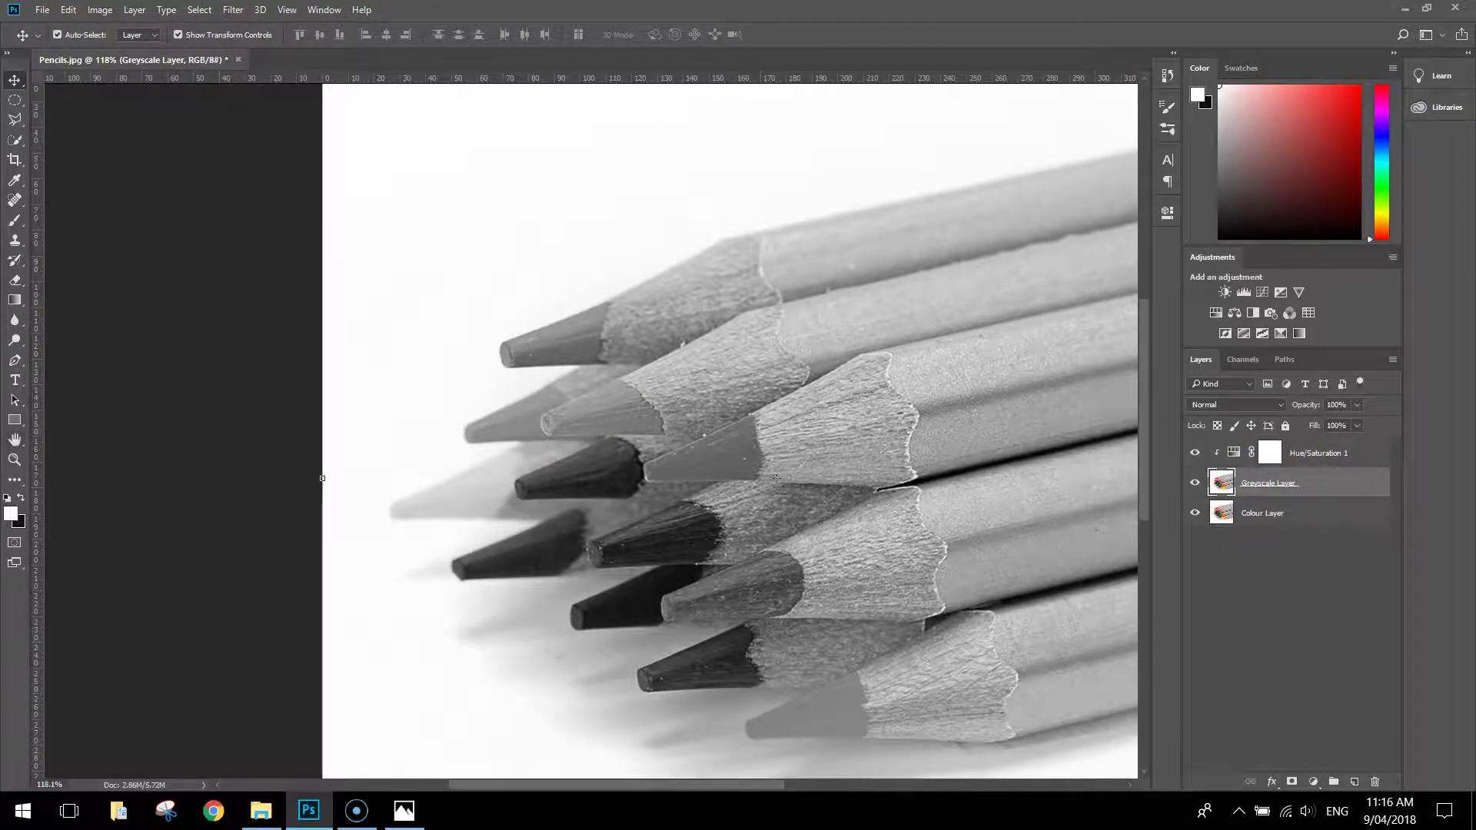
click(15, 282)
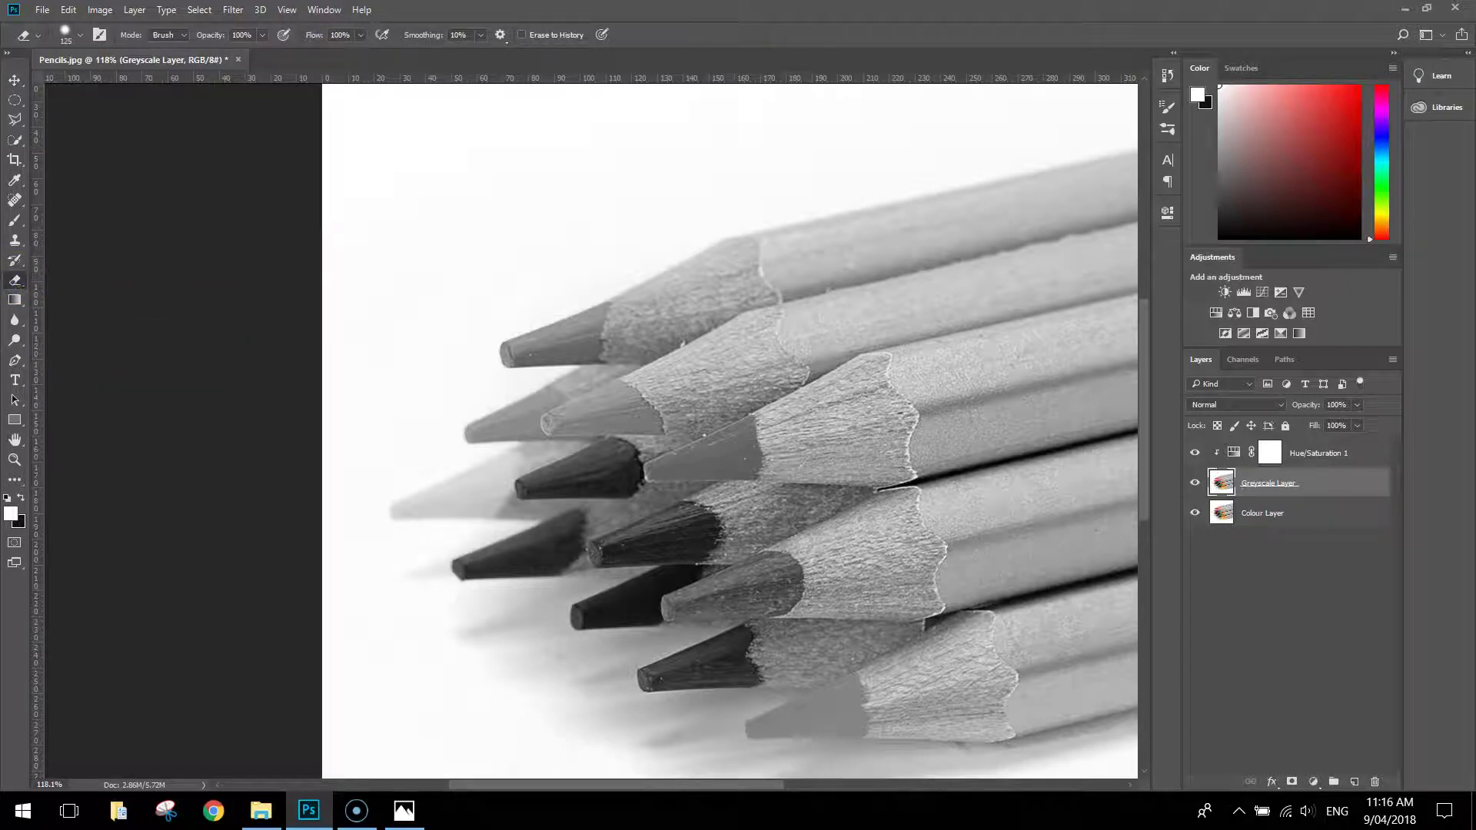
click(15, 283)
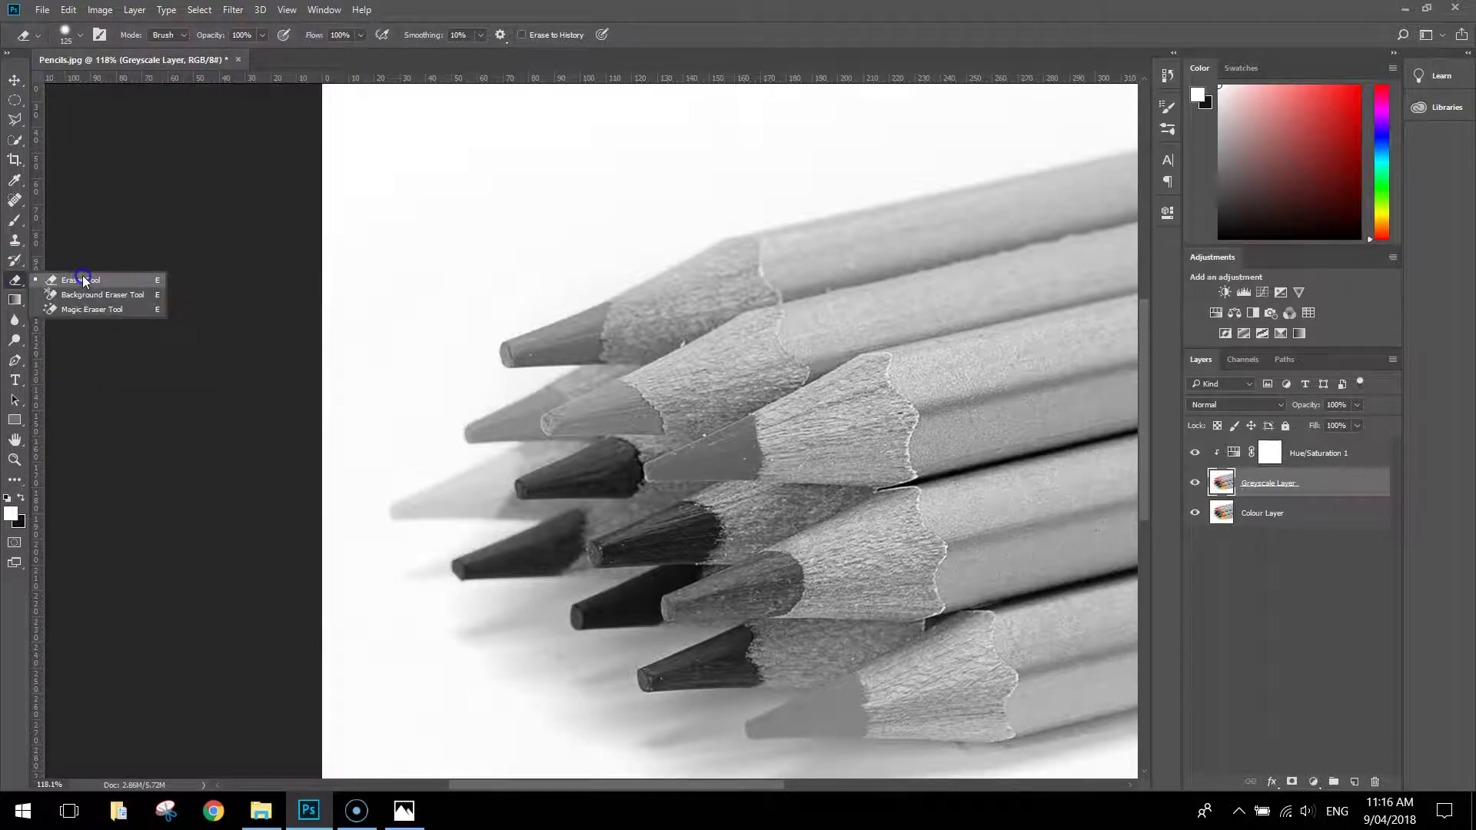
click(77, 278)
click(309, 218)
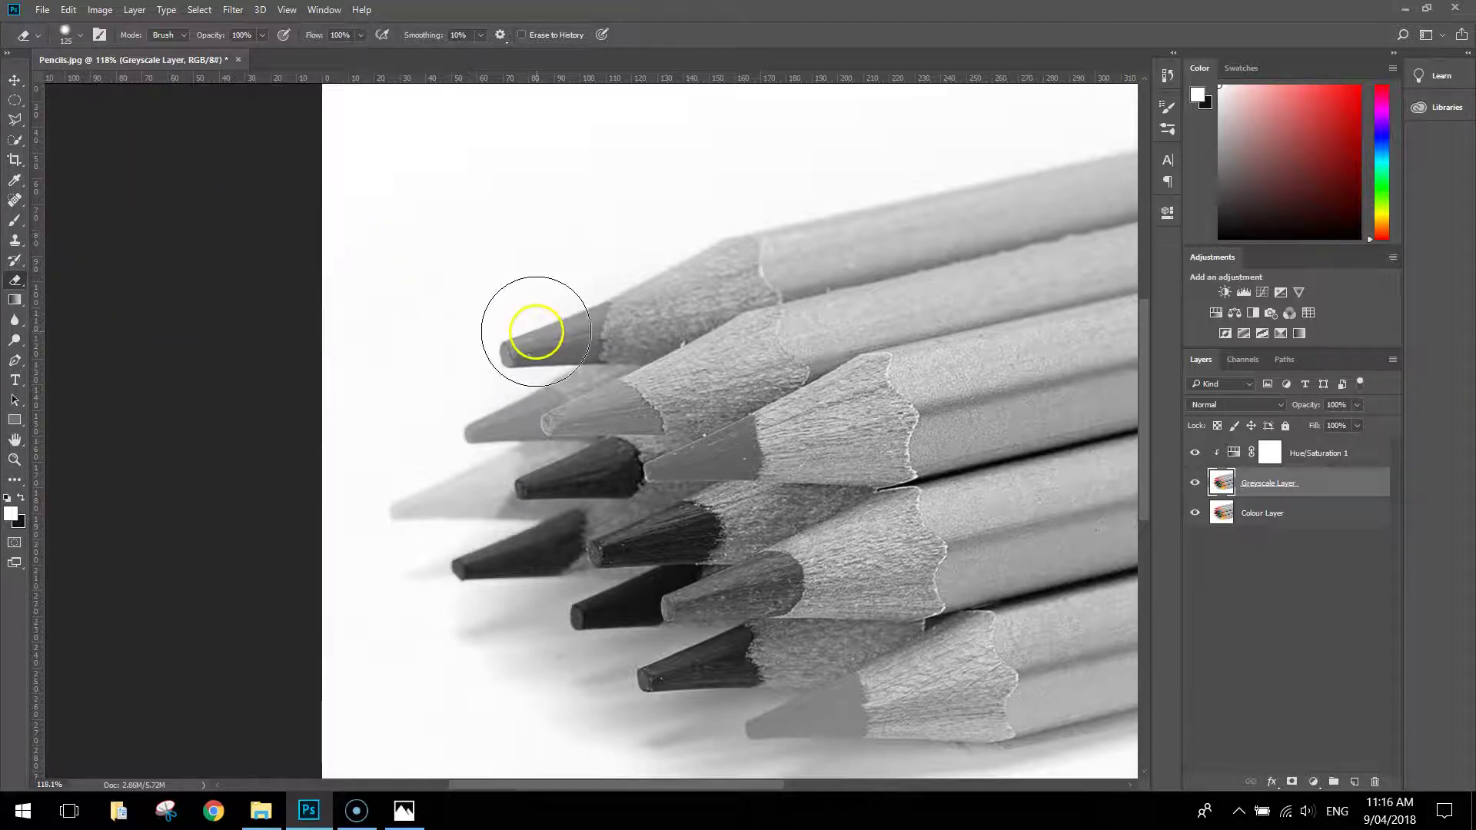
key(bracketleft)
Erase the grey over the red pencil tip with a 40-size brush, refining its edges.
key(bracketleft)
key(bracketleft)
key(bracketleft)
key(bracketleft)
key(bracketleft)
key(bracketleft)
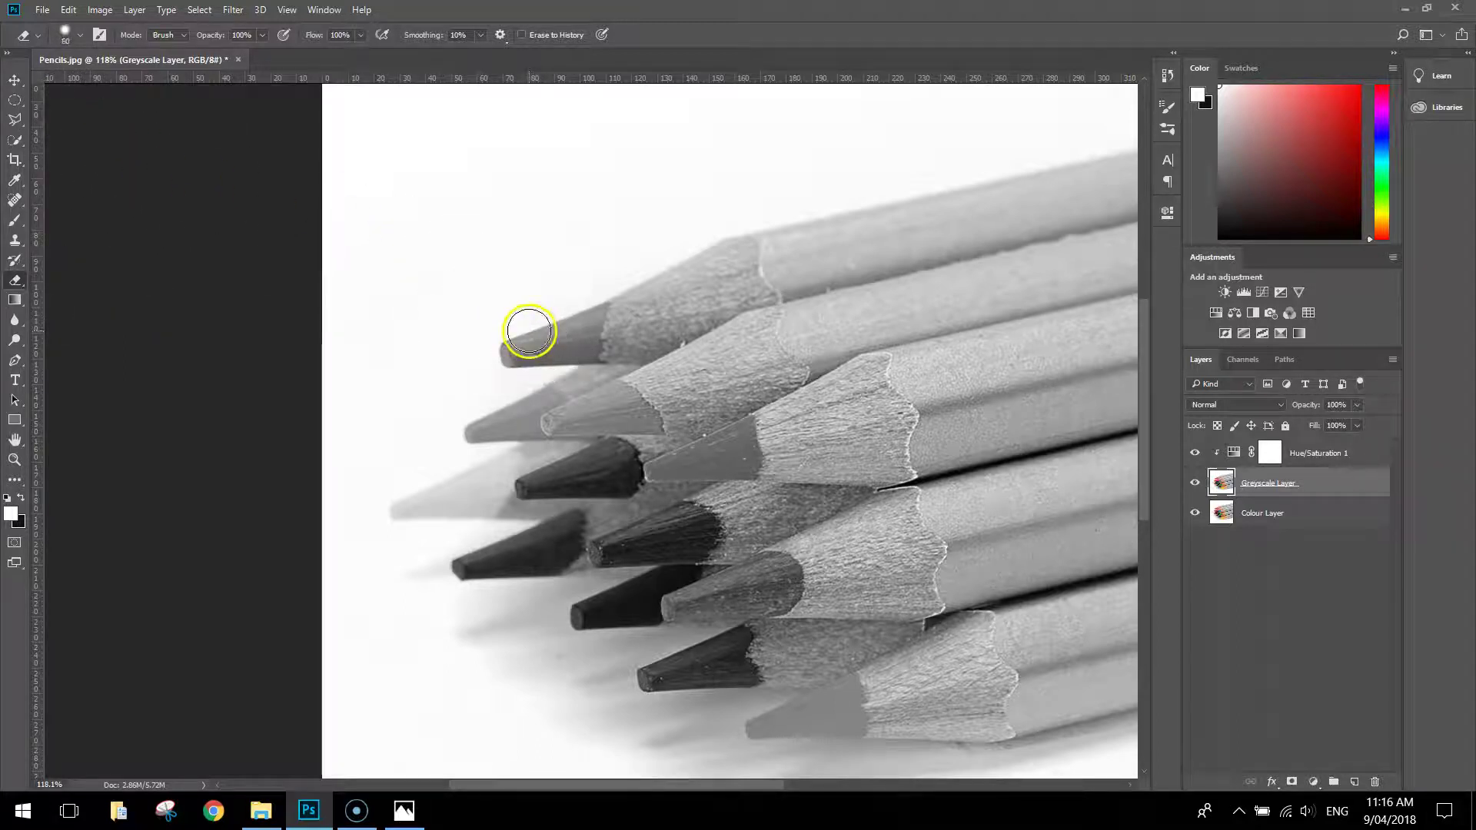
mouse_move(527, 338)
mouse_down()
mouse_move(570, 347)
mouse_move(522, 349)
mouse_move(575, 329)
mouse_up()
key(bracketleft)
key(bracketleft)
key(bracketleft)
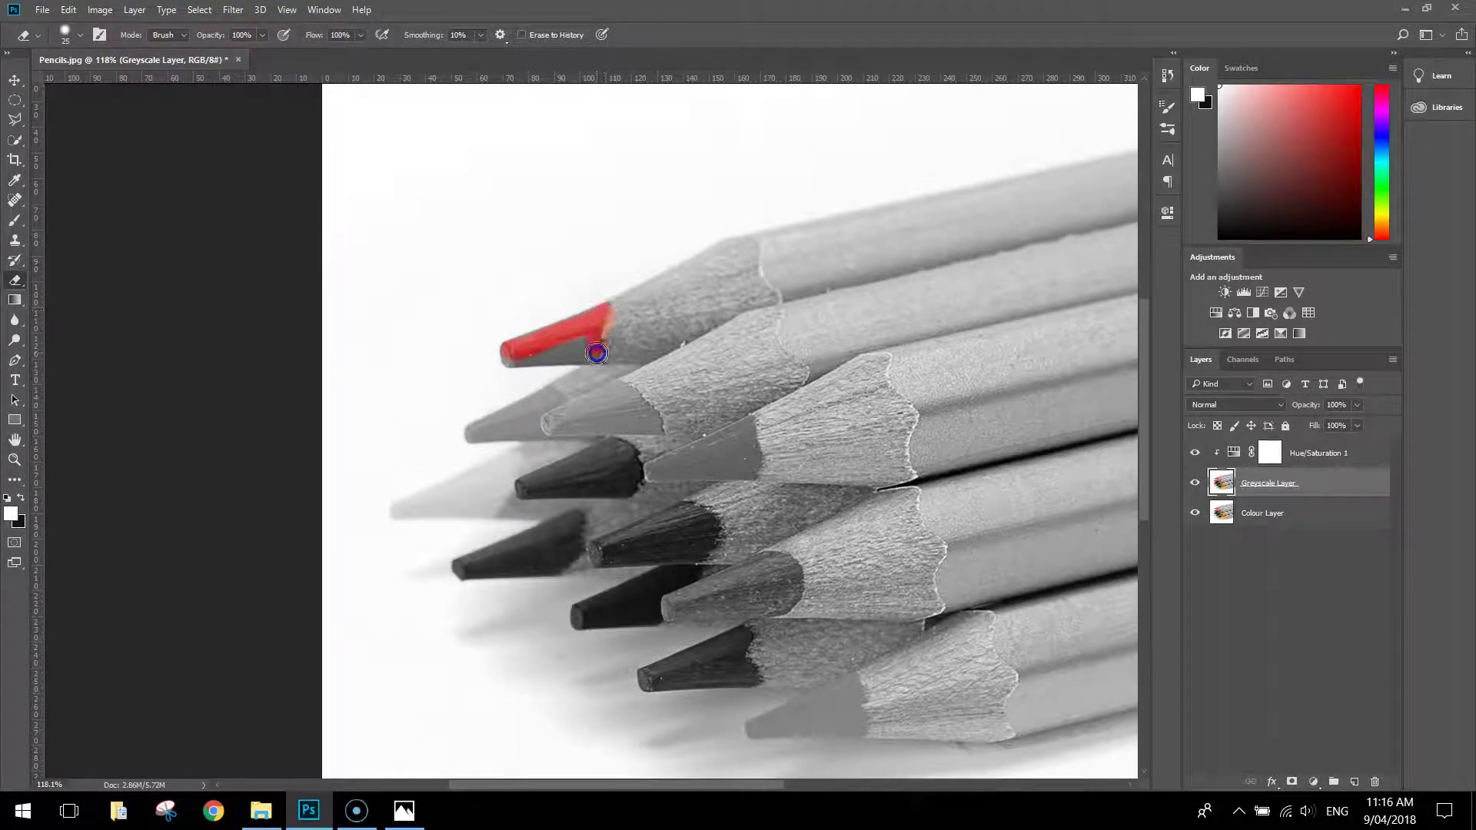
drag(602, 356, 532, 363)
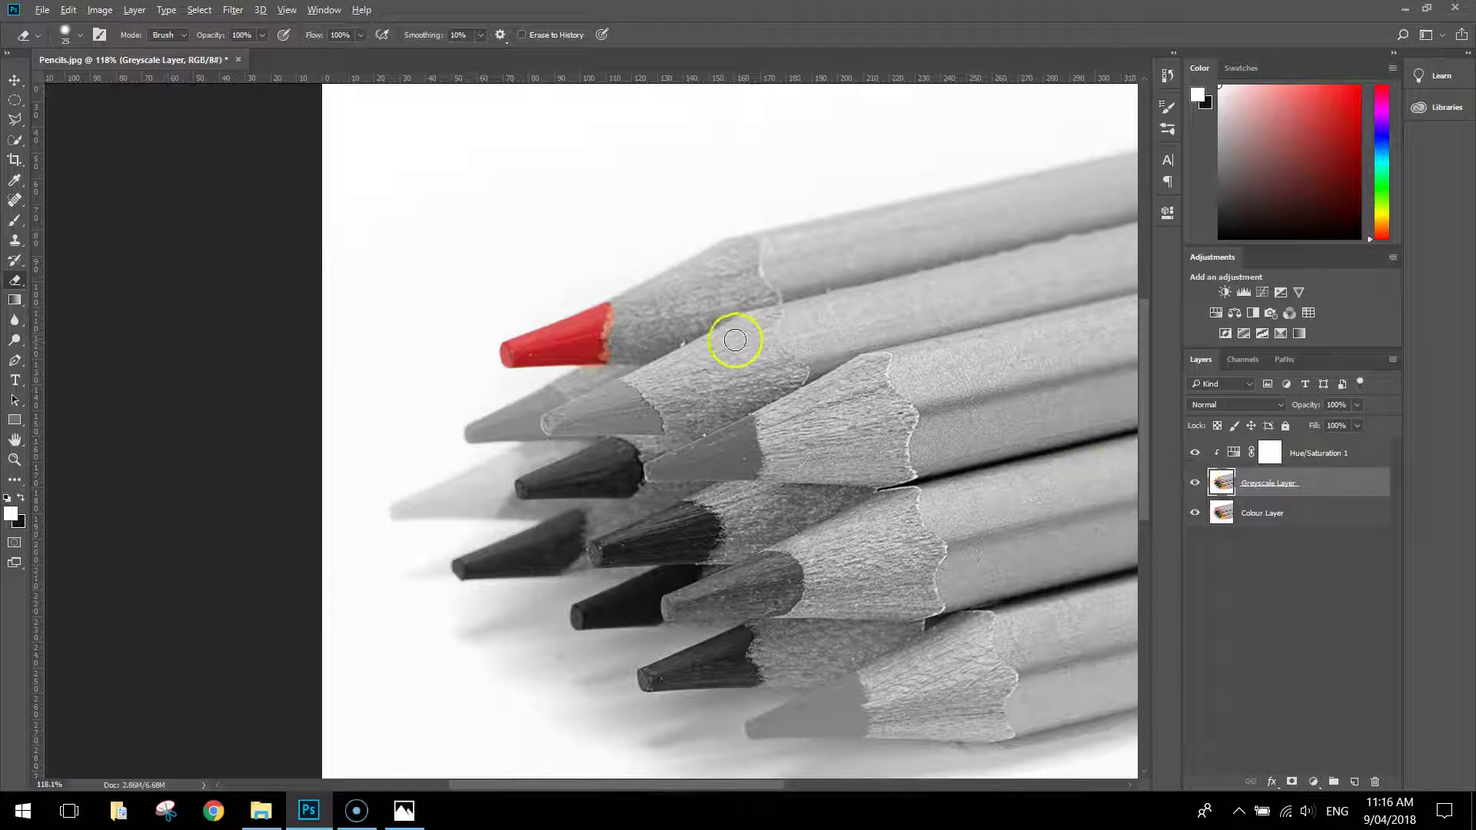
scroll(536, 327, up, 5)
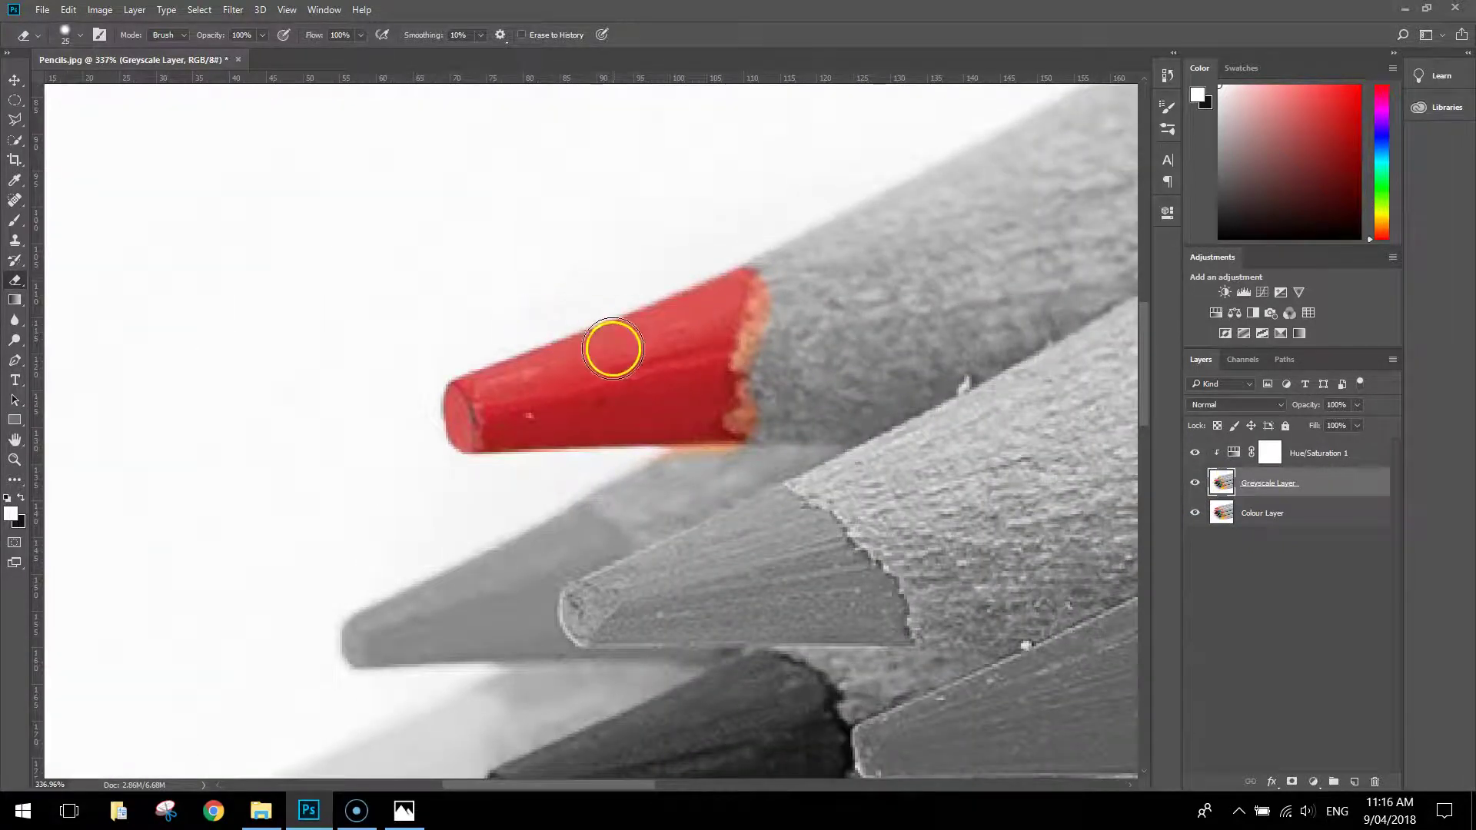
mouse_move(771, 311)
mouse_down()
mouse_move(764, 447)
mouse_move(735, 475)
mouse_move(700, 473)
mouse_up()
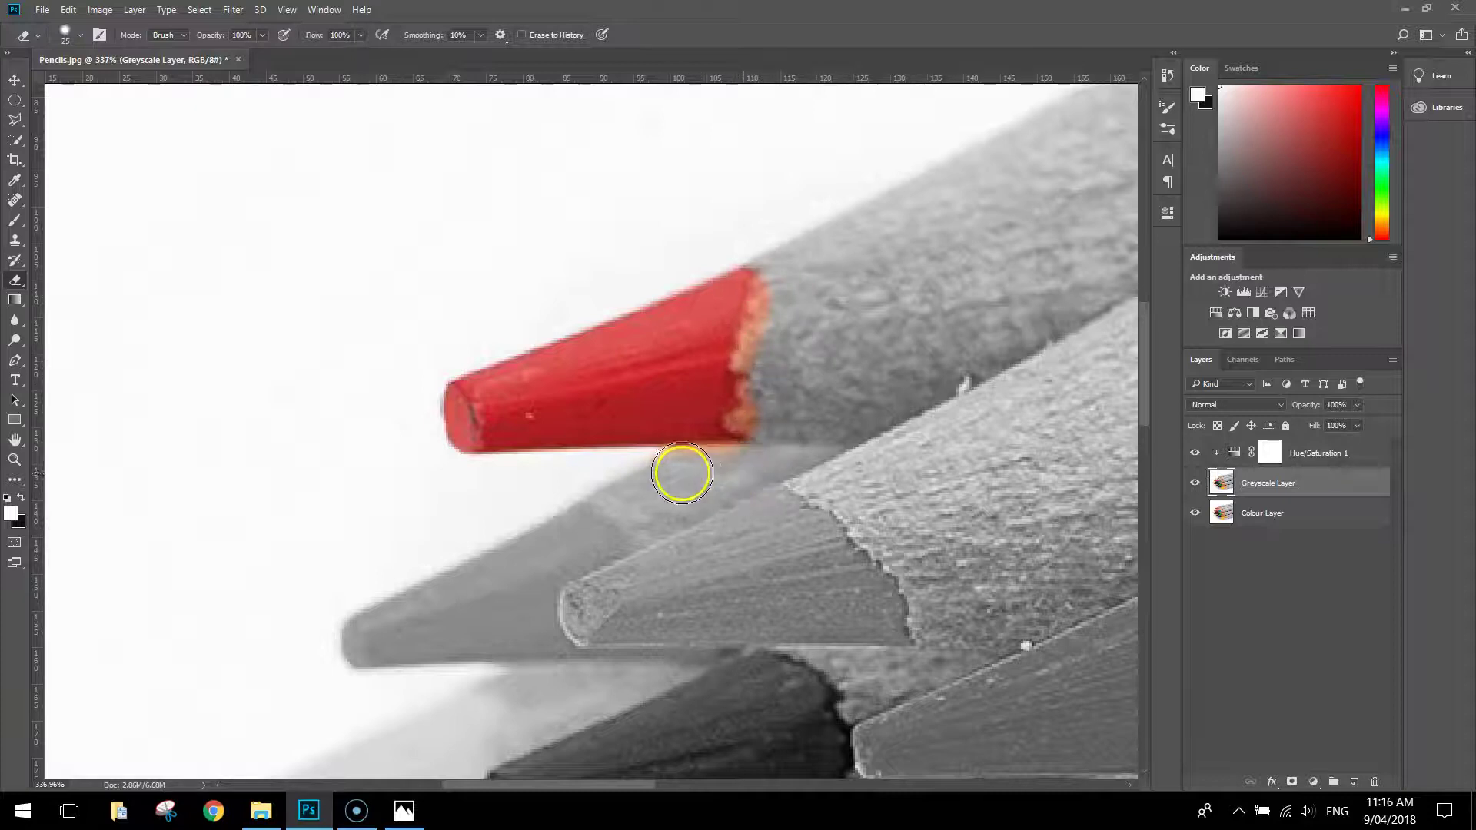
scroll(803, 498, down, 6)
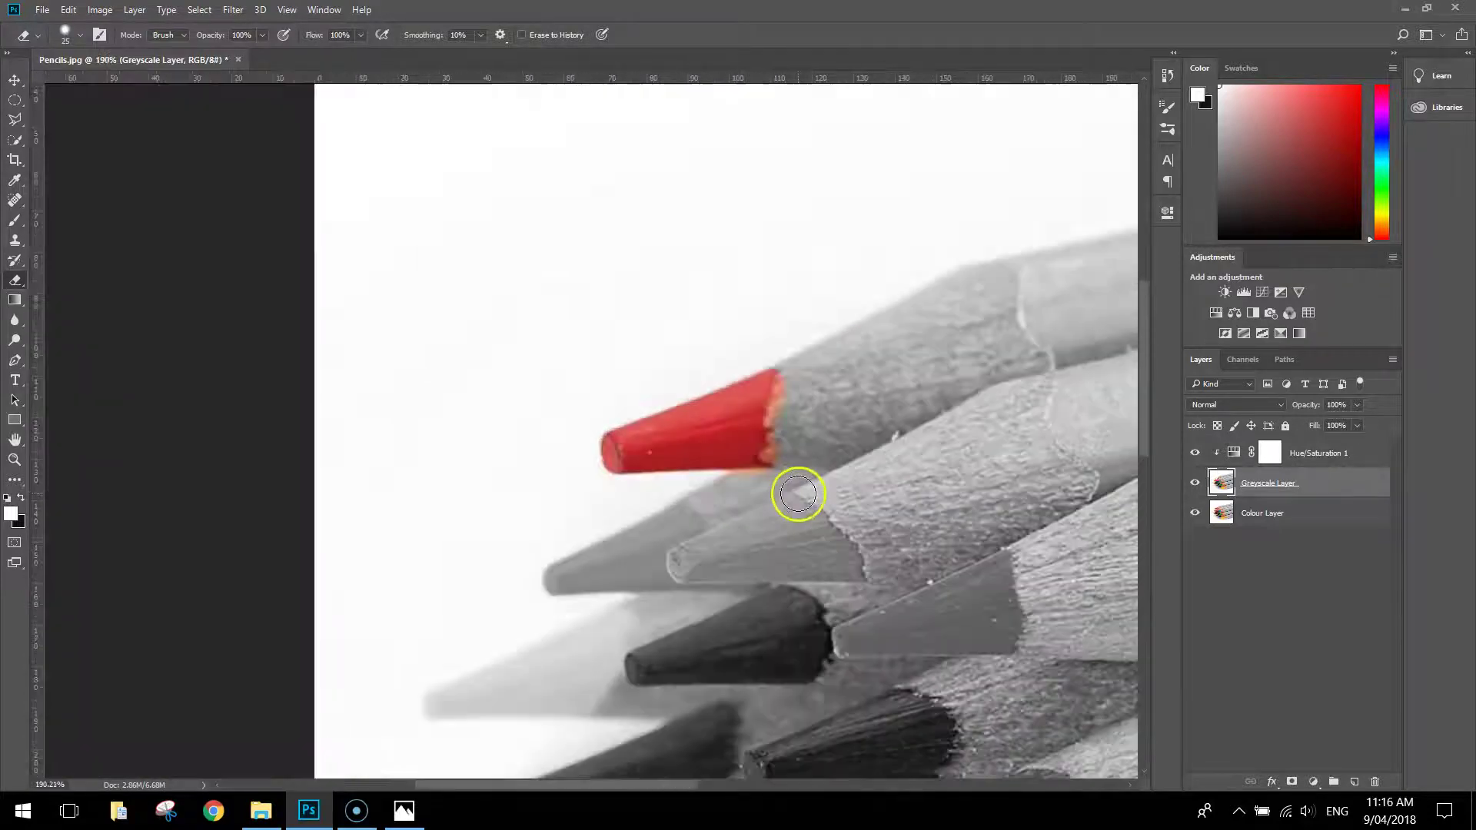
Undo the trial erasure, hide Greyscale Layer and make Colour Layer the active layer.
key(ctrl+z)
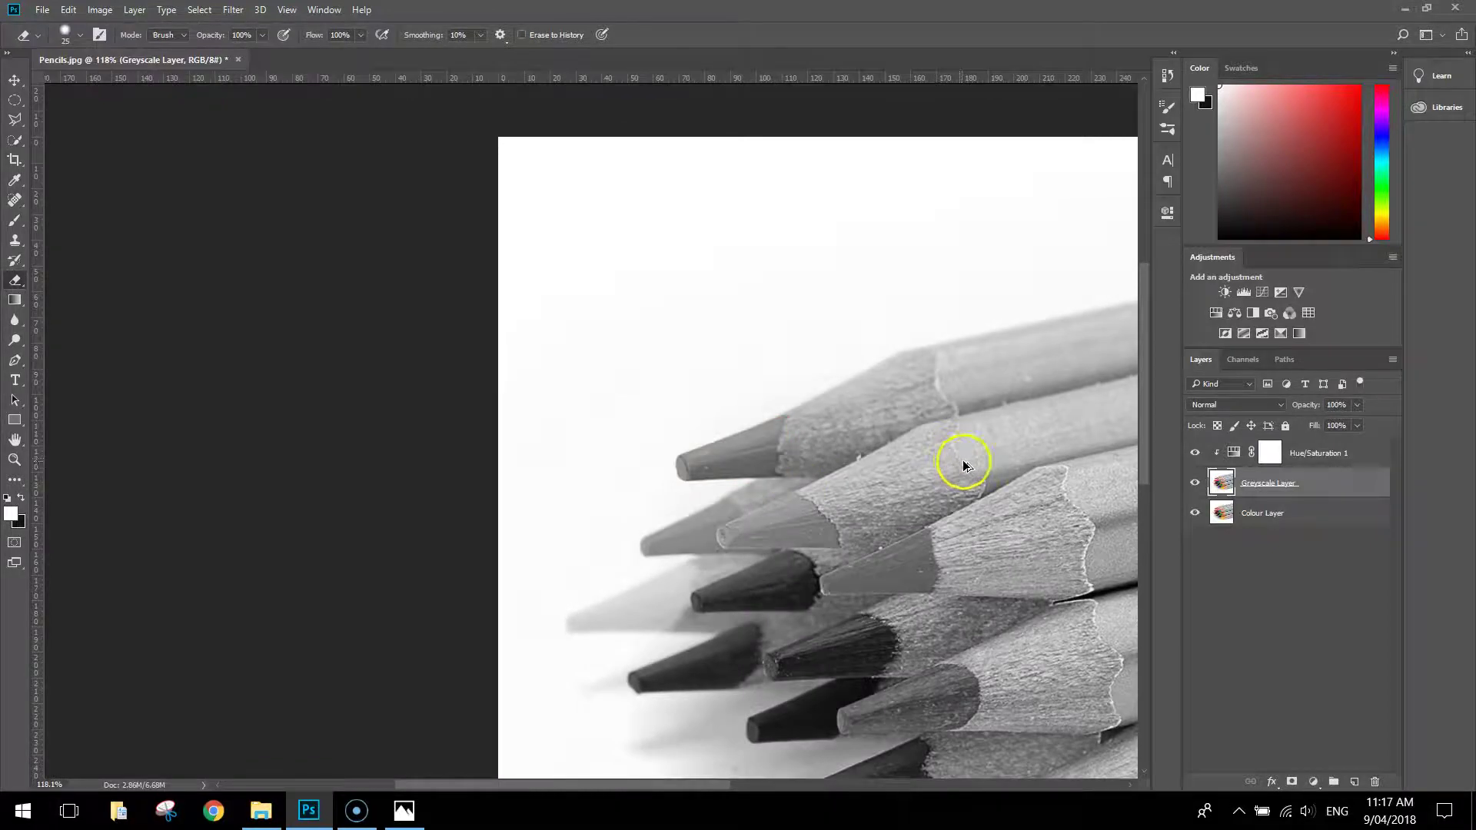
scroll(953, 473, down, 2)
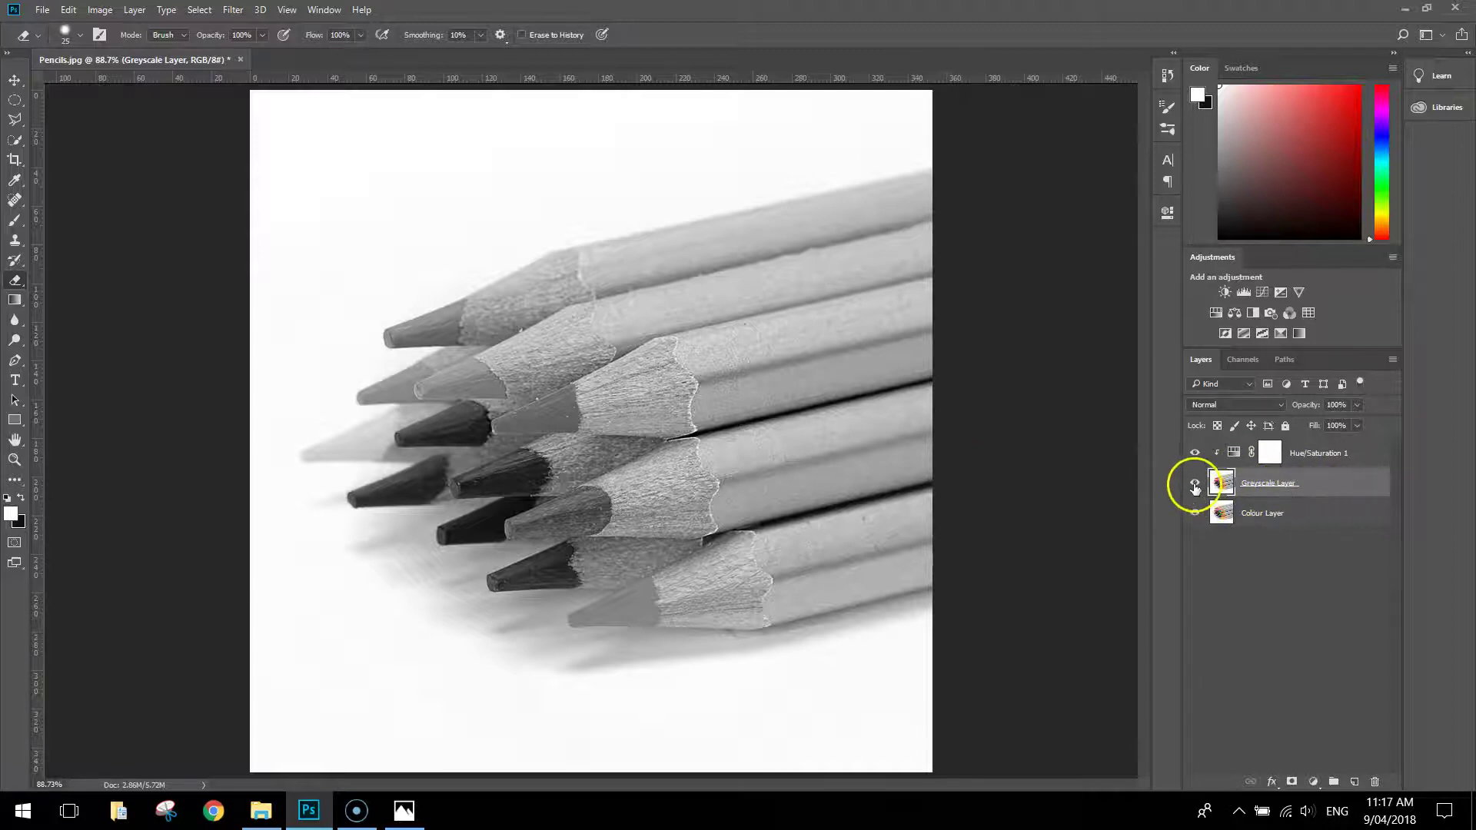
click(1195, 484)
click(1194, 486)
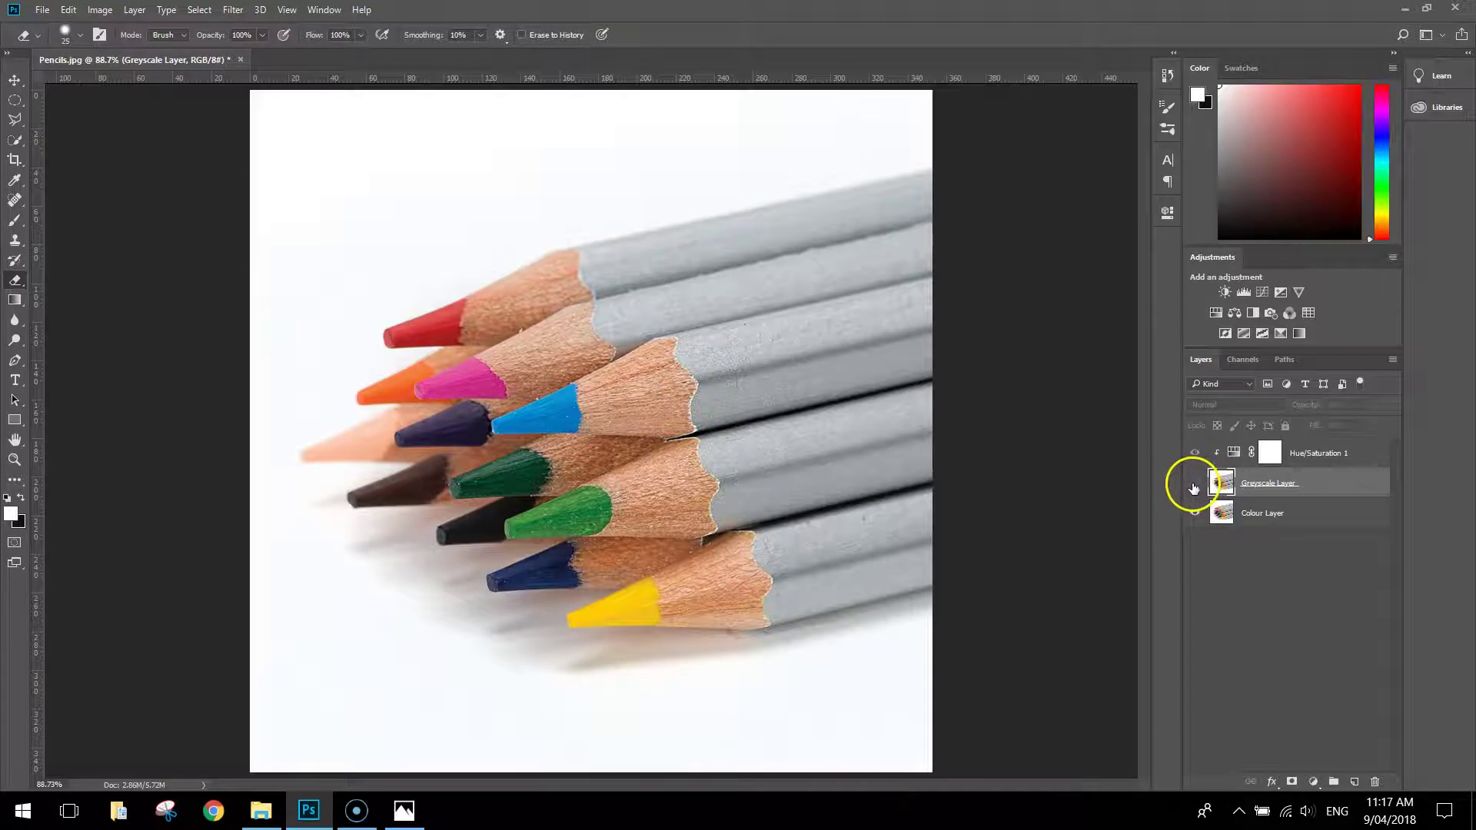
click(1309, 509)
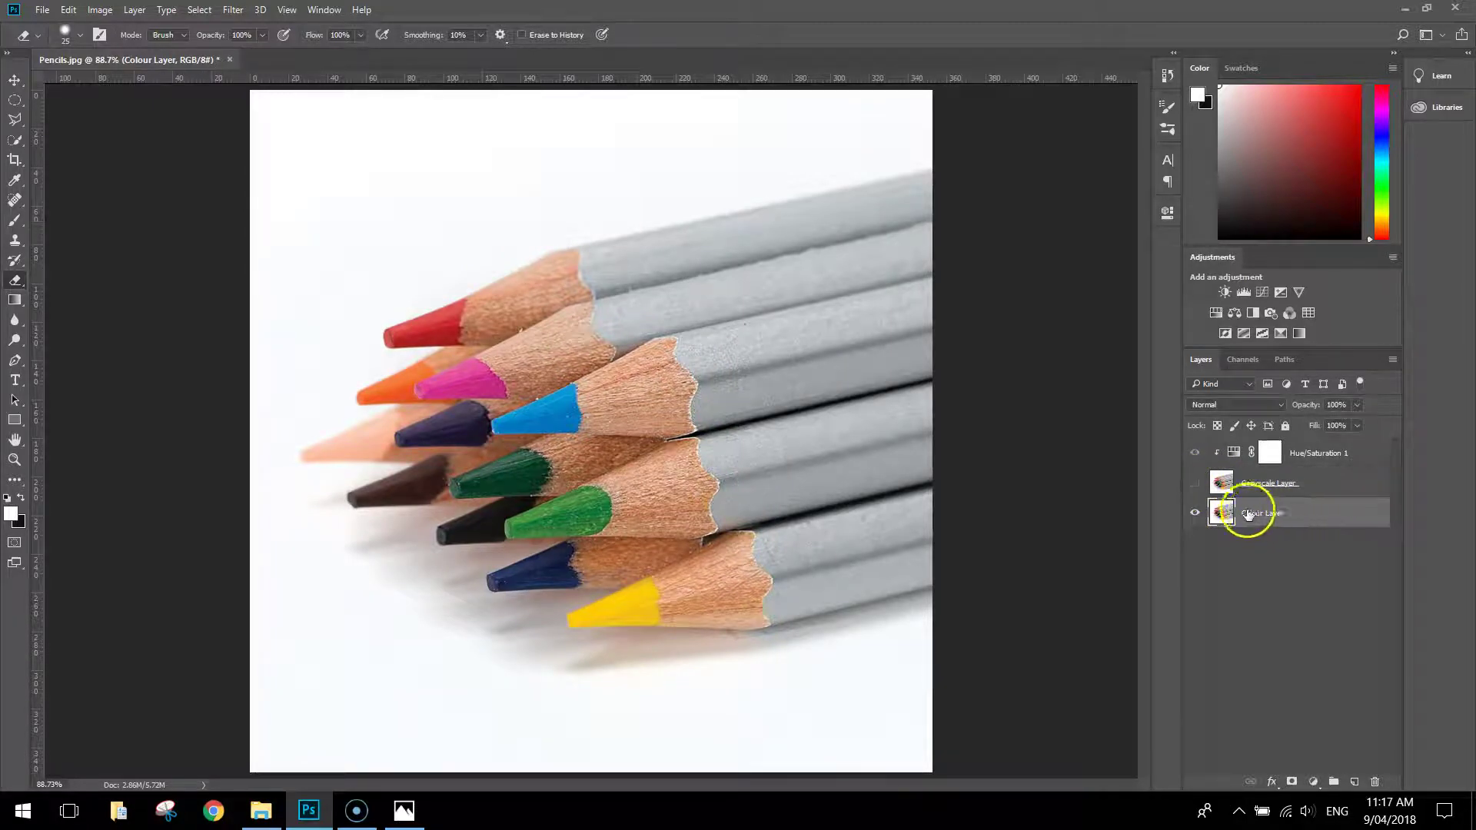
click(14, 139)
Choose the Quick Selection Tool and set it to Add to selection.
click(80, 143)
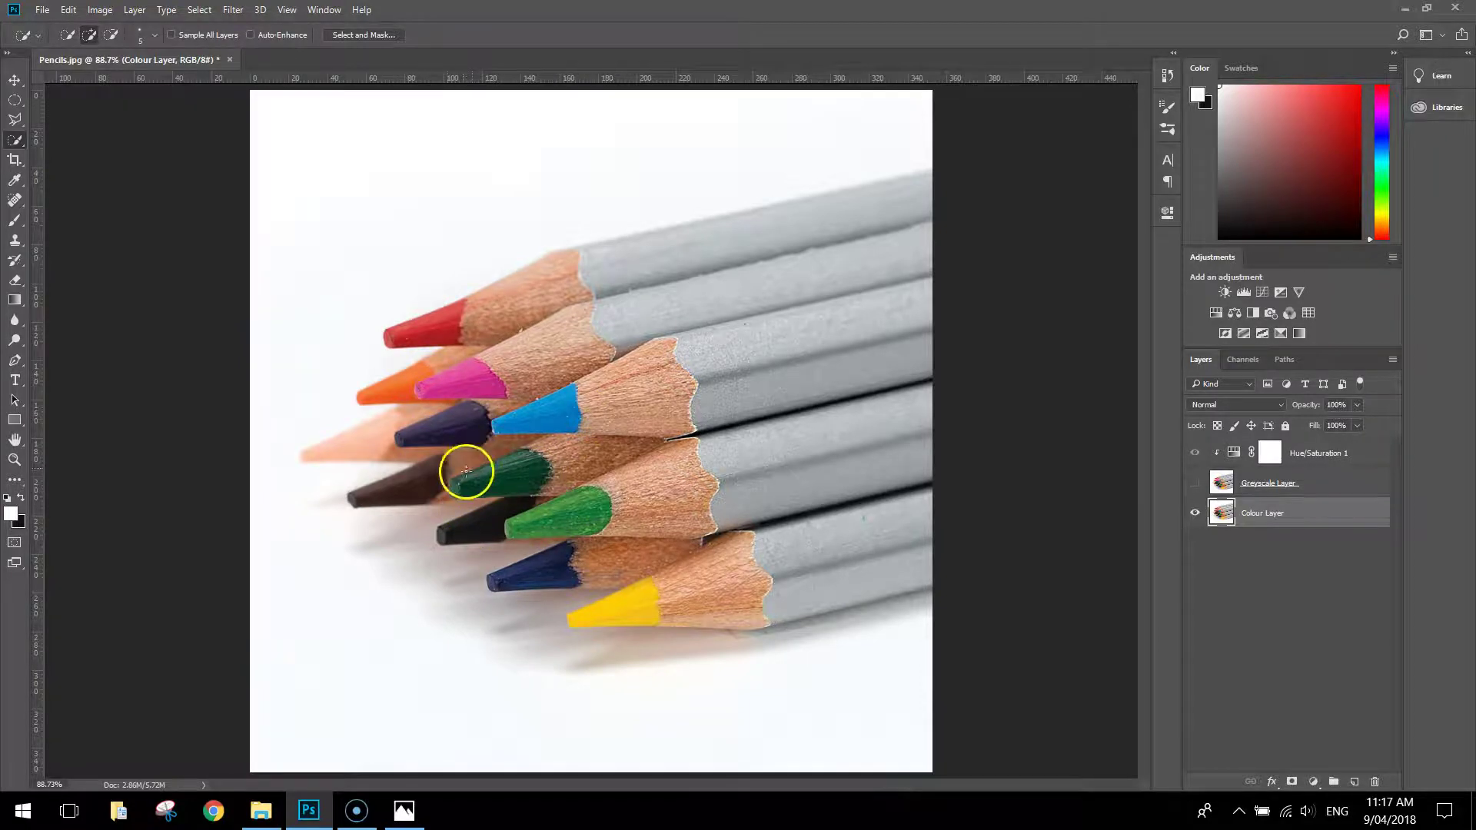
scroll(391, 318, up, 5)
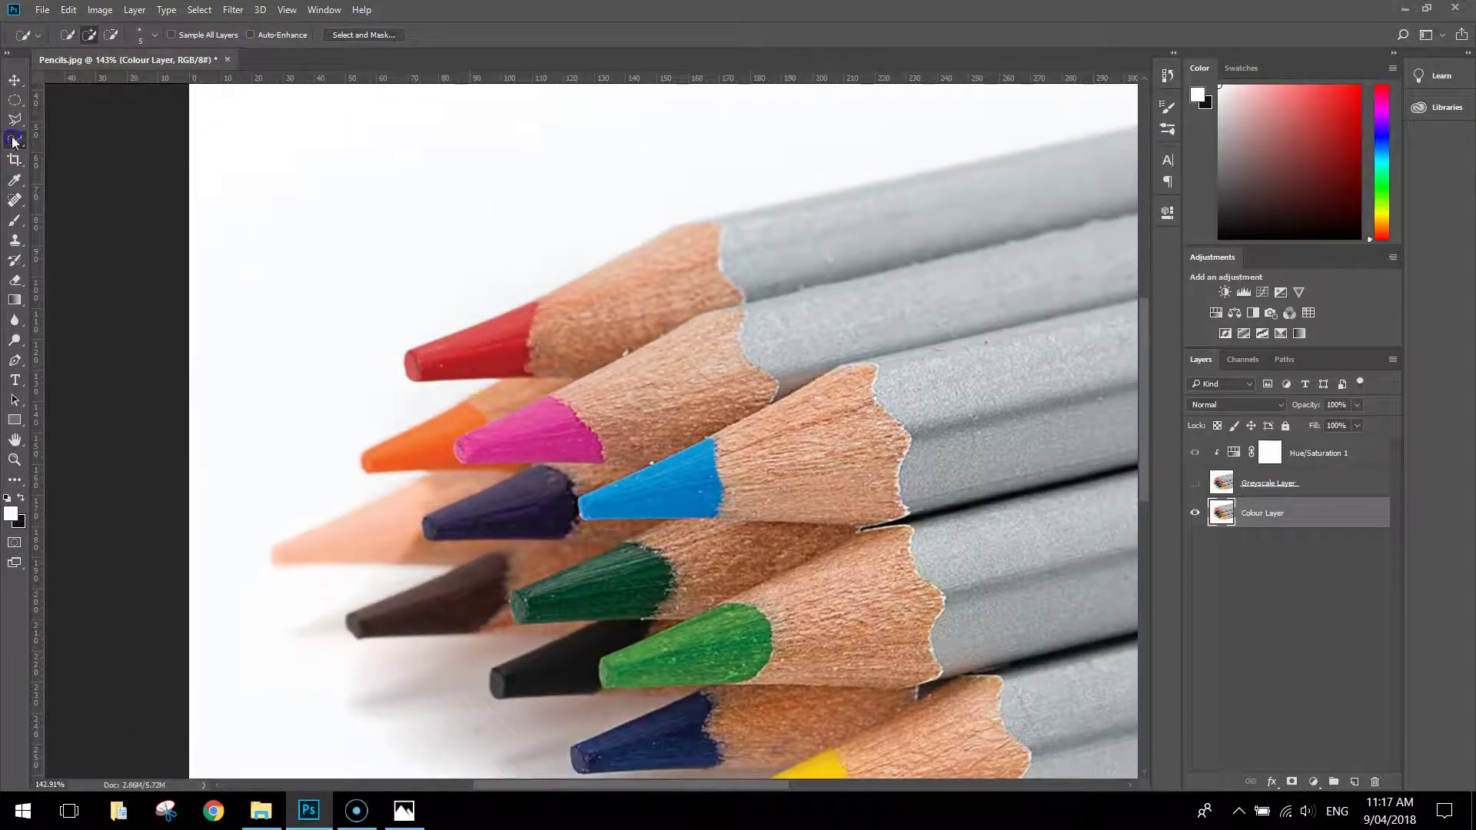
right_click(13, 140)
click(67, 139)
click(91, 35)
click(90, 35)
Brush-select the red, dark green, yellow, dark blue and black pencil tips.
drag(421, 358, 433, 360)
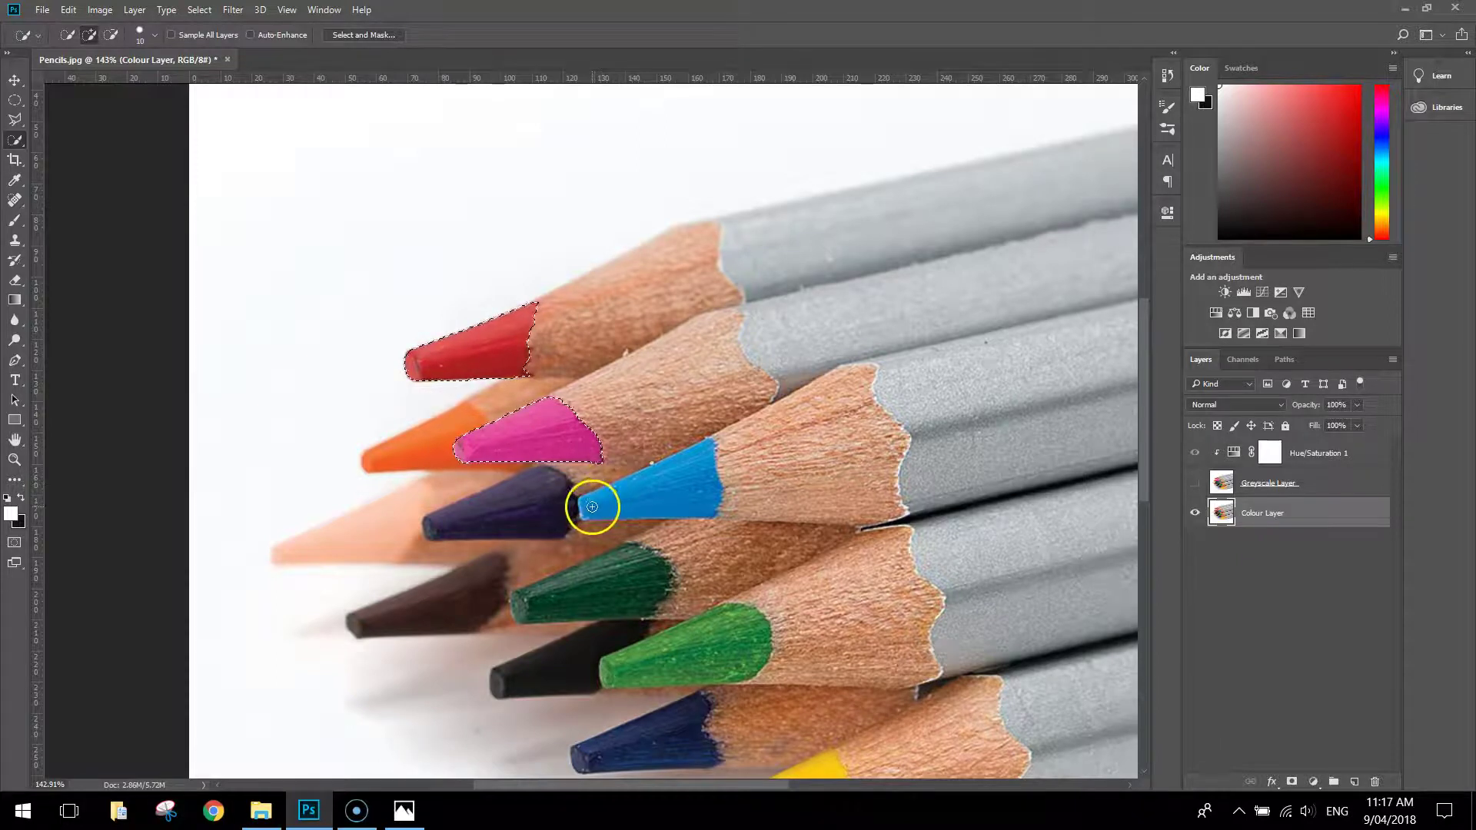
drag(597, 608, 550, 596)
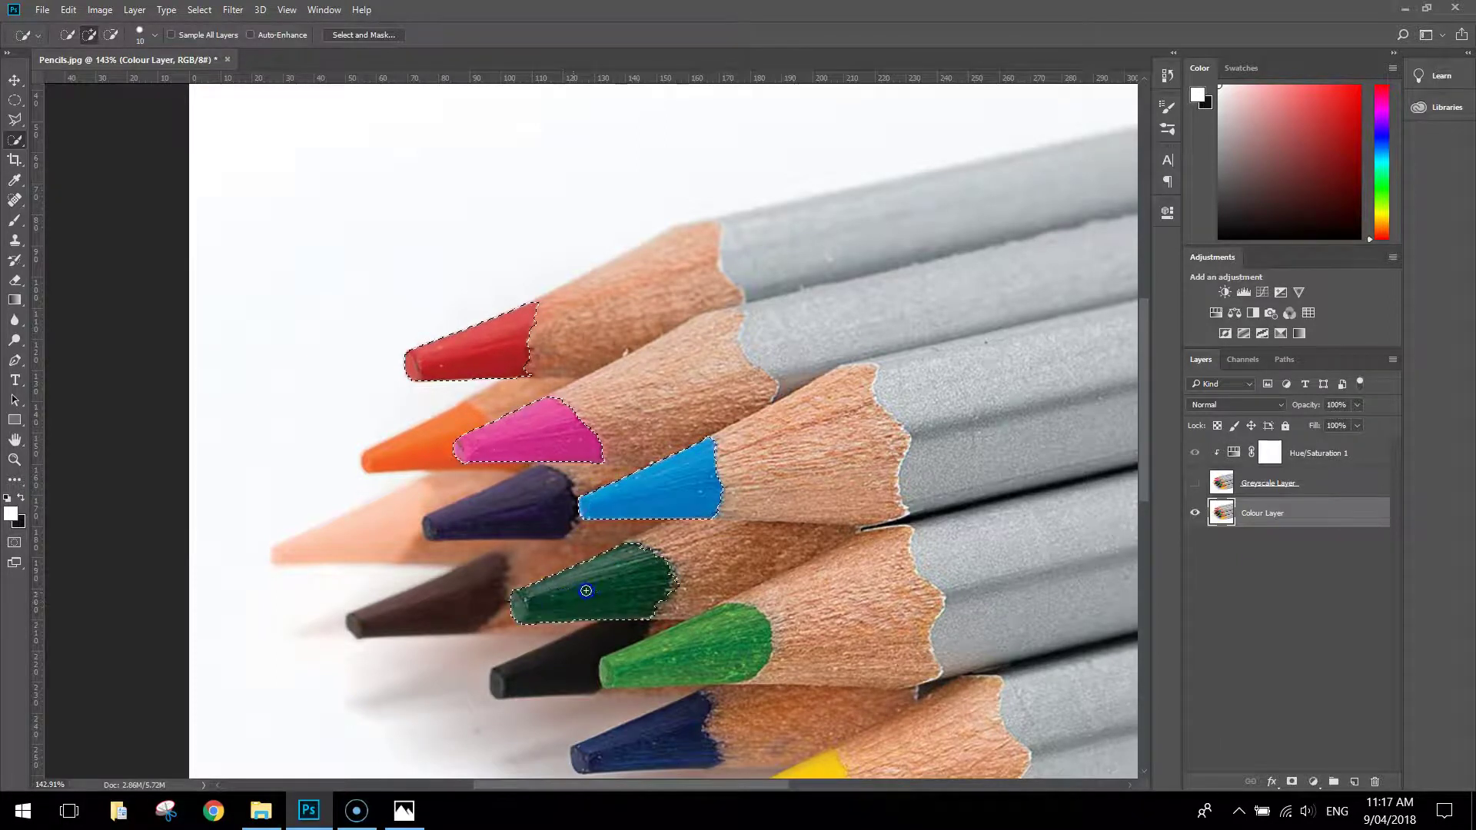
mouse_move(640, 634)
mouse_down()
mouse_move(609, 671)
mouse_move(701, 647)
mouse_up()
scroll(761, 612, down, 2)
drag(704, 724, 791, 708)
drag(582, 662, 626, 662)
mouse_move(543, 612)
mouse_down()
mouse_move(504, 592)
mouse_move(590, 576)
mouse_move(632, 535)
mouse_move(676, 547)
mouse_up()
Shrink the selection brush for finer edges and add the brown pencil tip to the selection.
scroll(685, 547, up, 5)
scroll(674, 552, up, 1)
key(bracketleft)
key(bracketleft)
key(bracketleft)
key(bracketleft)
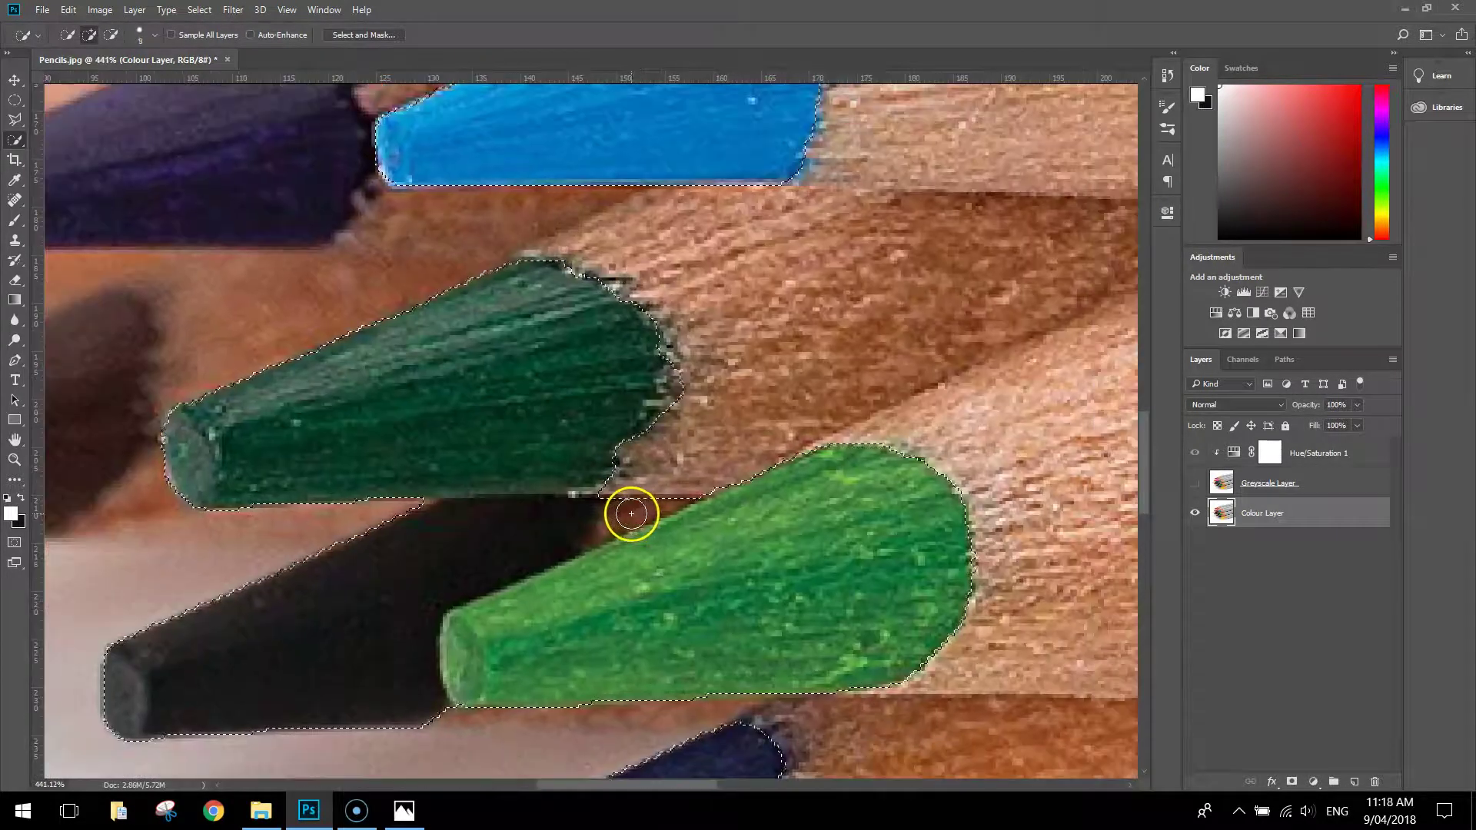
click(111, 36)
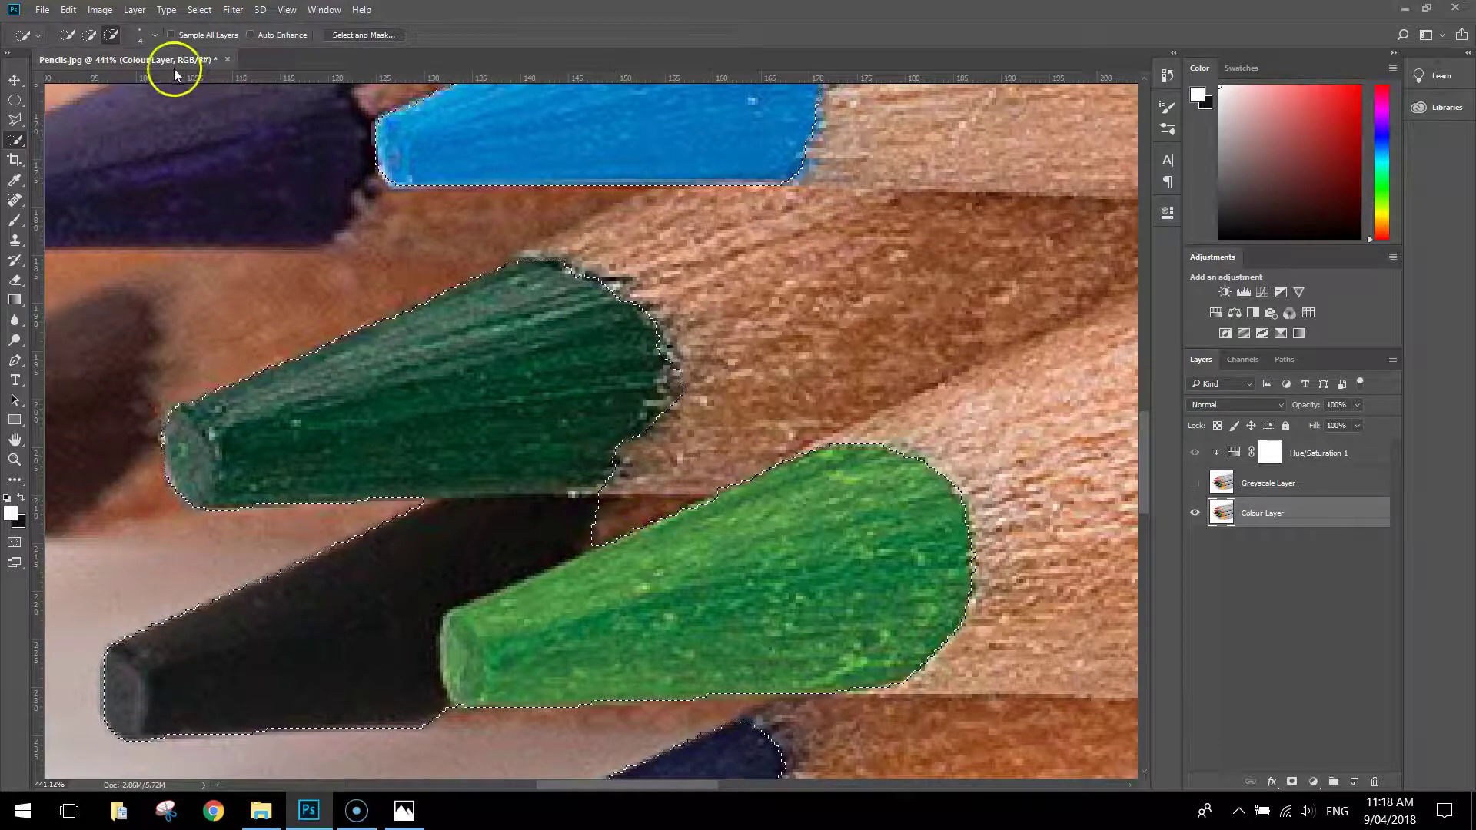
click(89, 35)
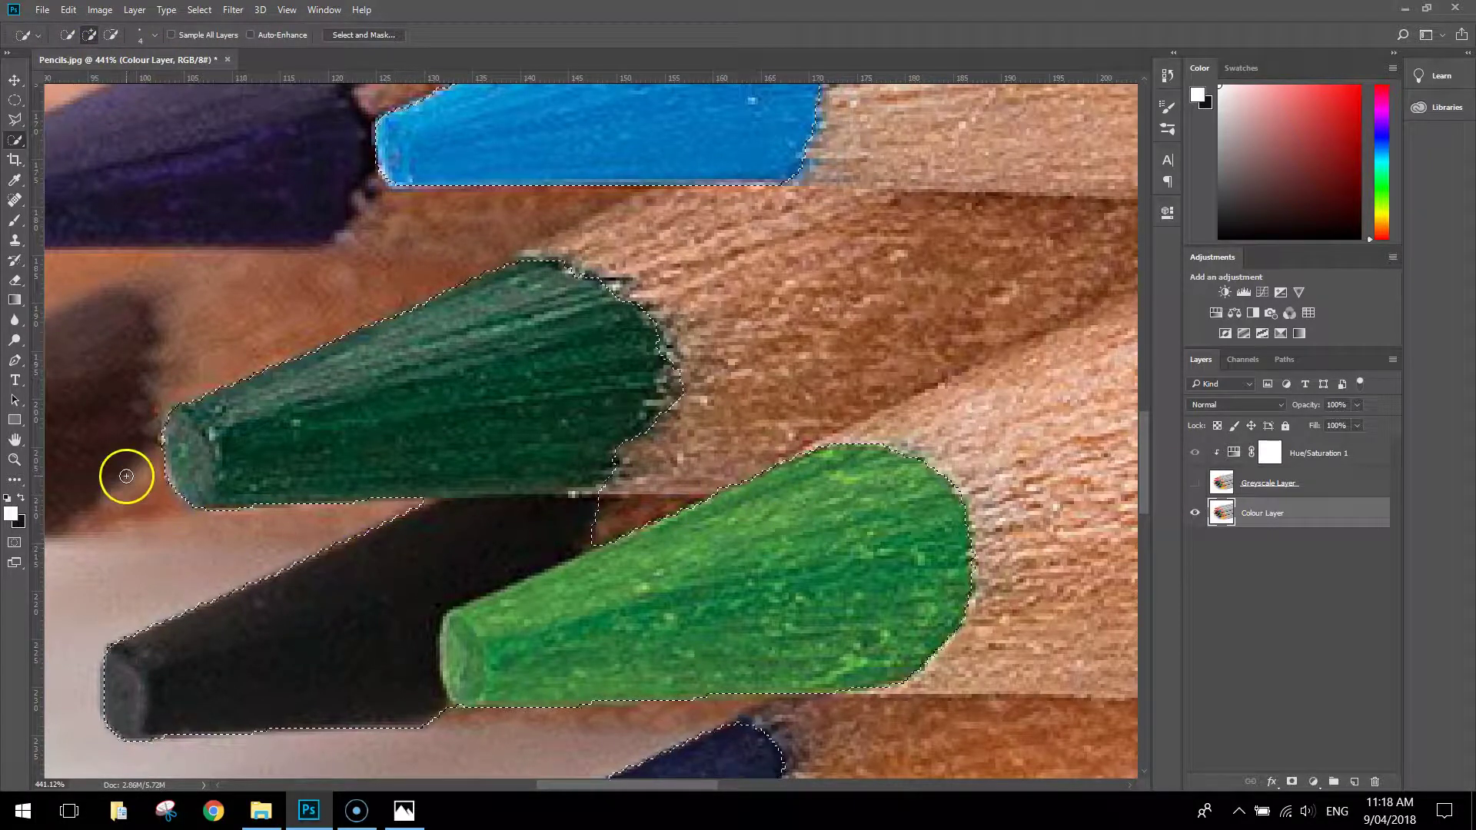
drag(189, 487, 846, 613)
drag(348, 630, 567, 587)
click(869, 554)
scroll(984, 478, down, 2)
drag(945, 461, 784, 480)
click(113, 36)
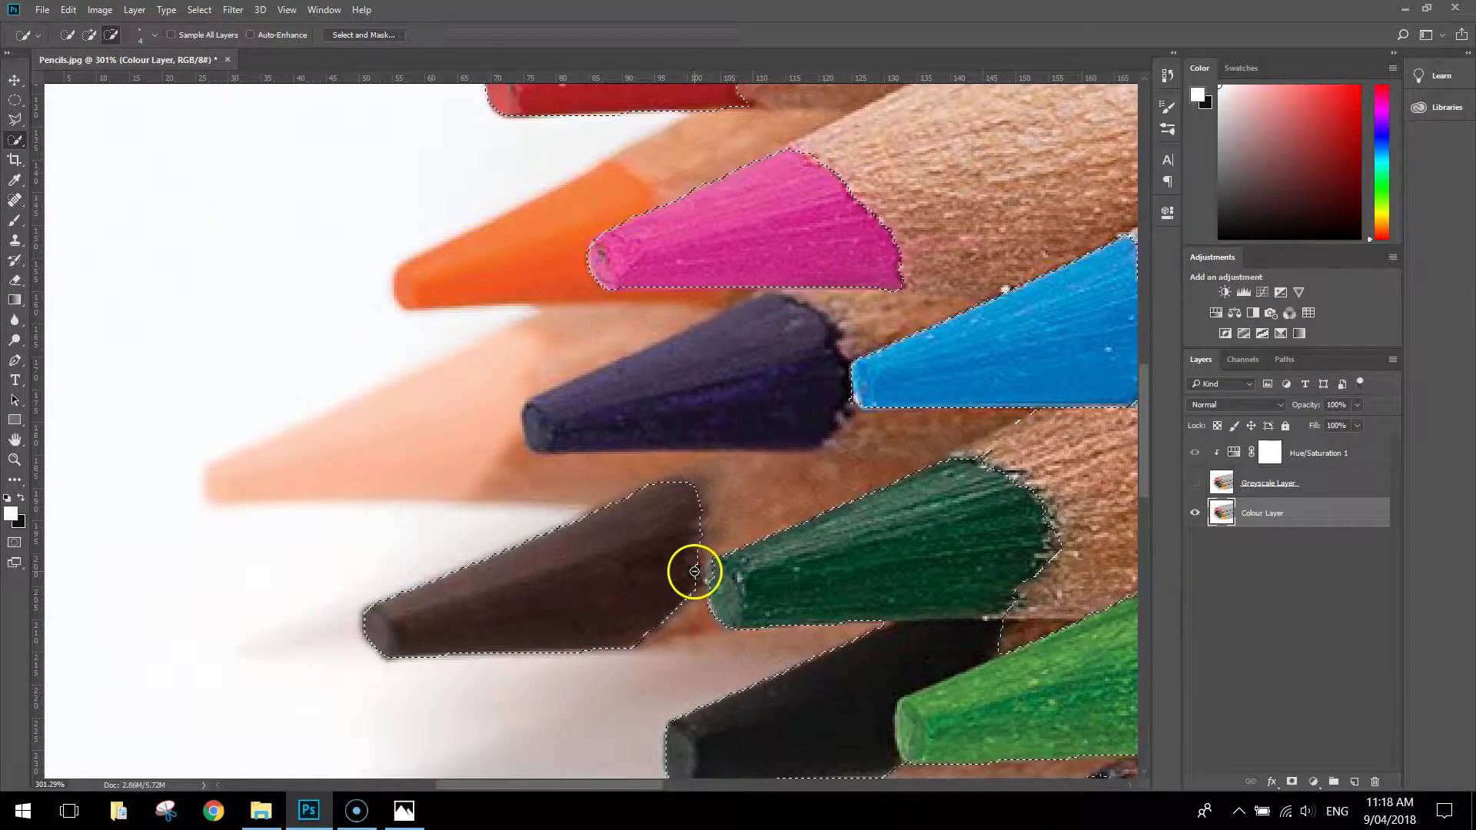
Add the purple and orange pencil tips to the selection, trimming the stray wood above the orange tip.
click(89, 35)
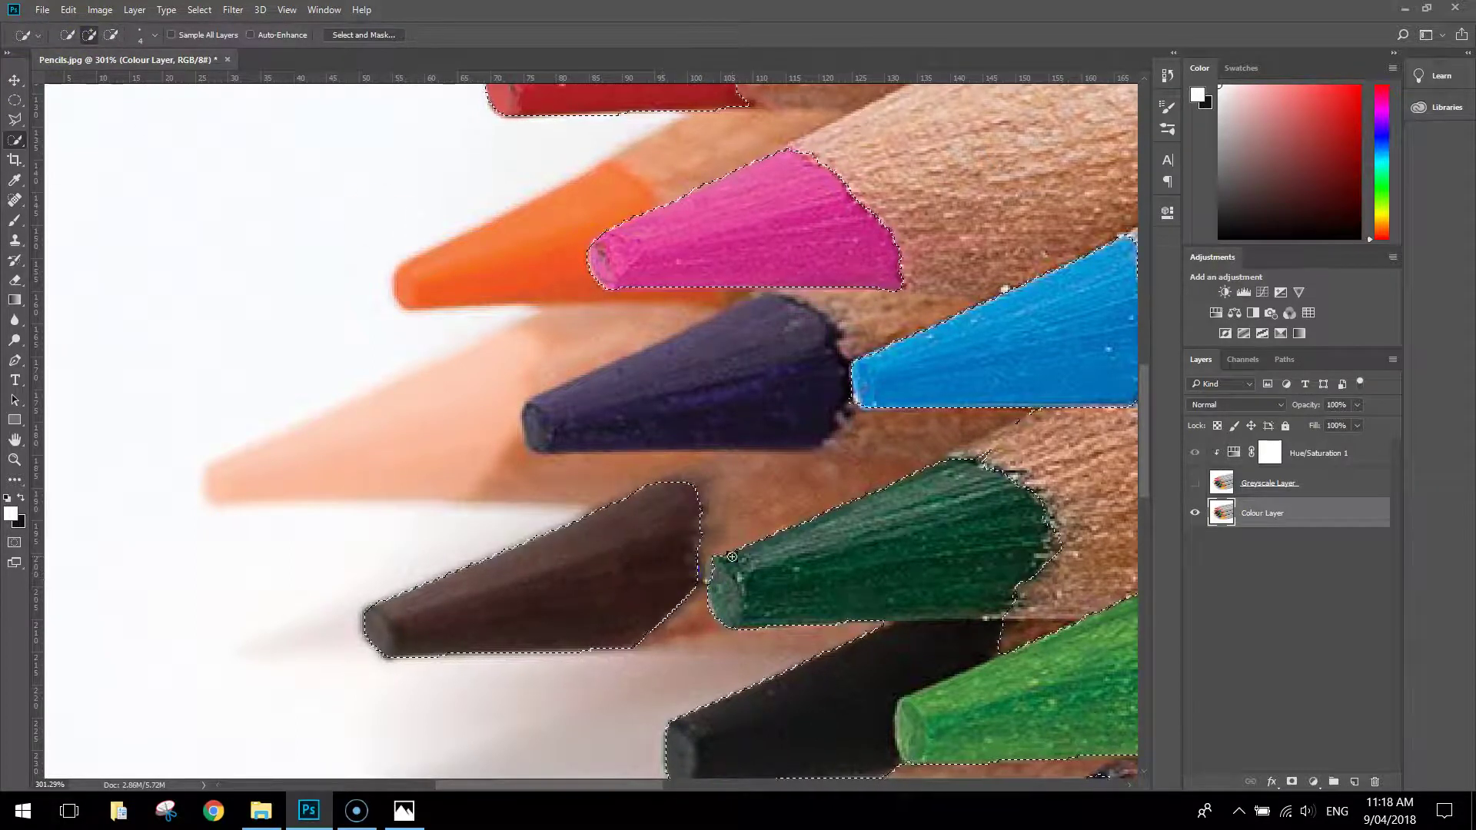
mouse_move(579, 408)
mouse_down()
mouse_move(551, 422)
mouse_move(715, 382)
mouse_move(737, 352)
mouse_up()
click(777, 283)
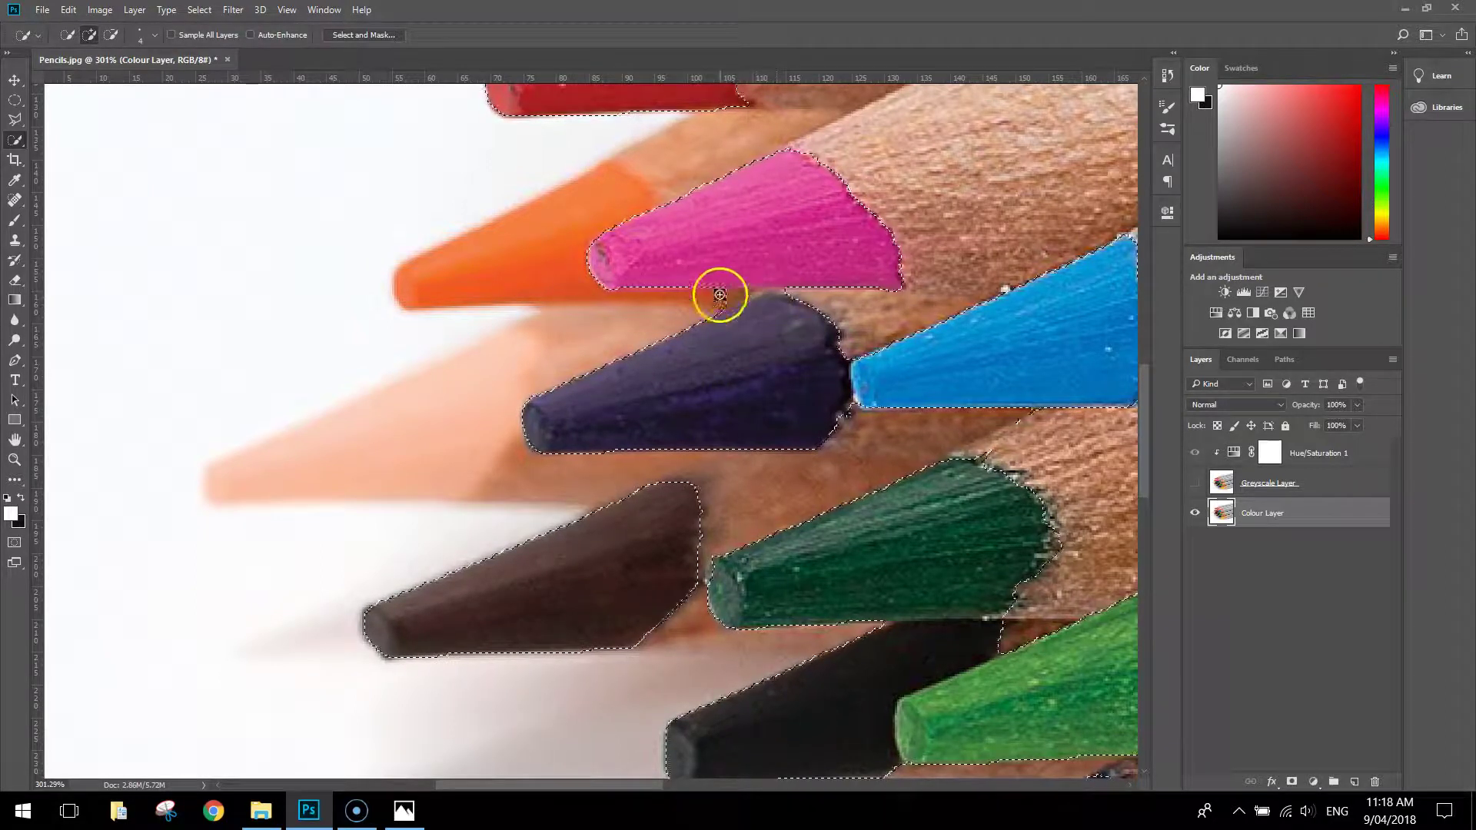
click(111, 35)
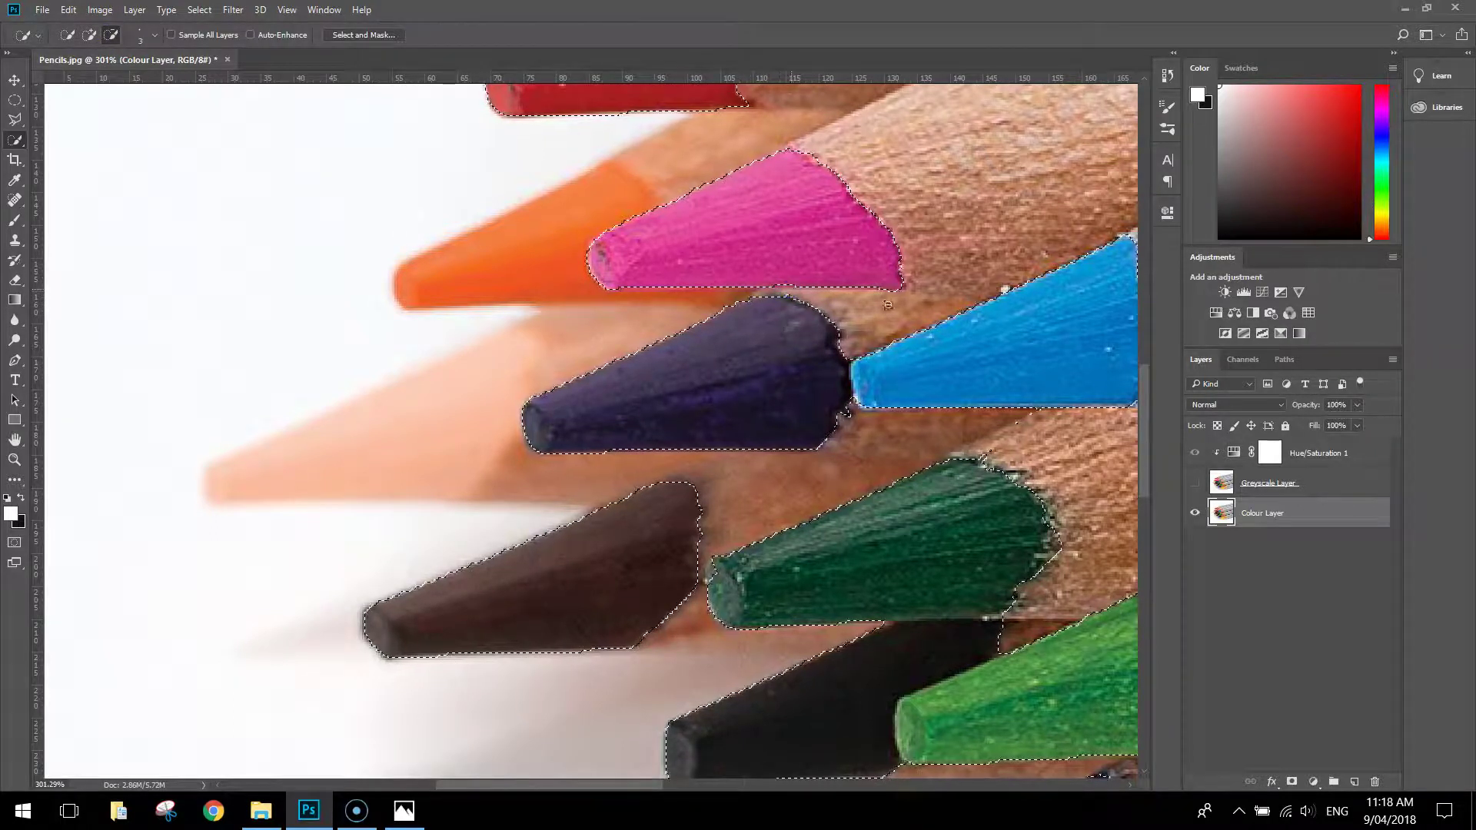
click(89, 35)
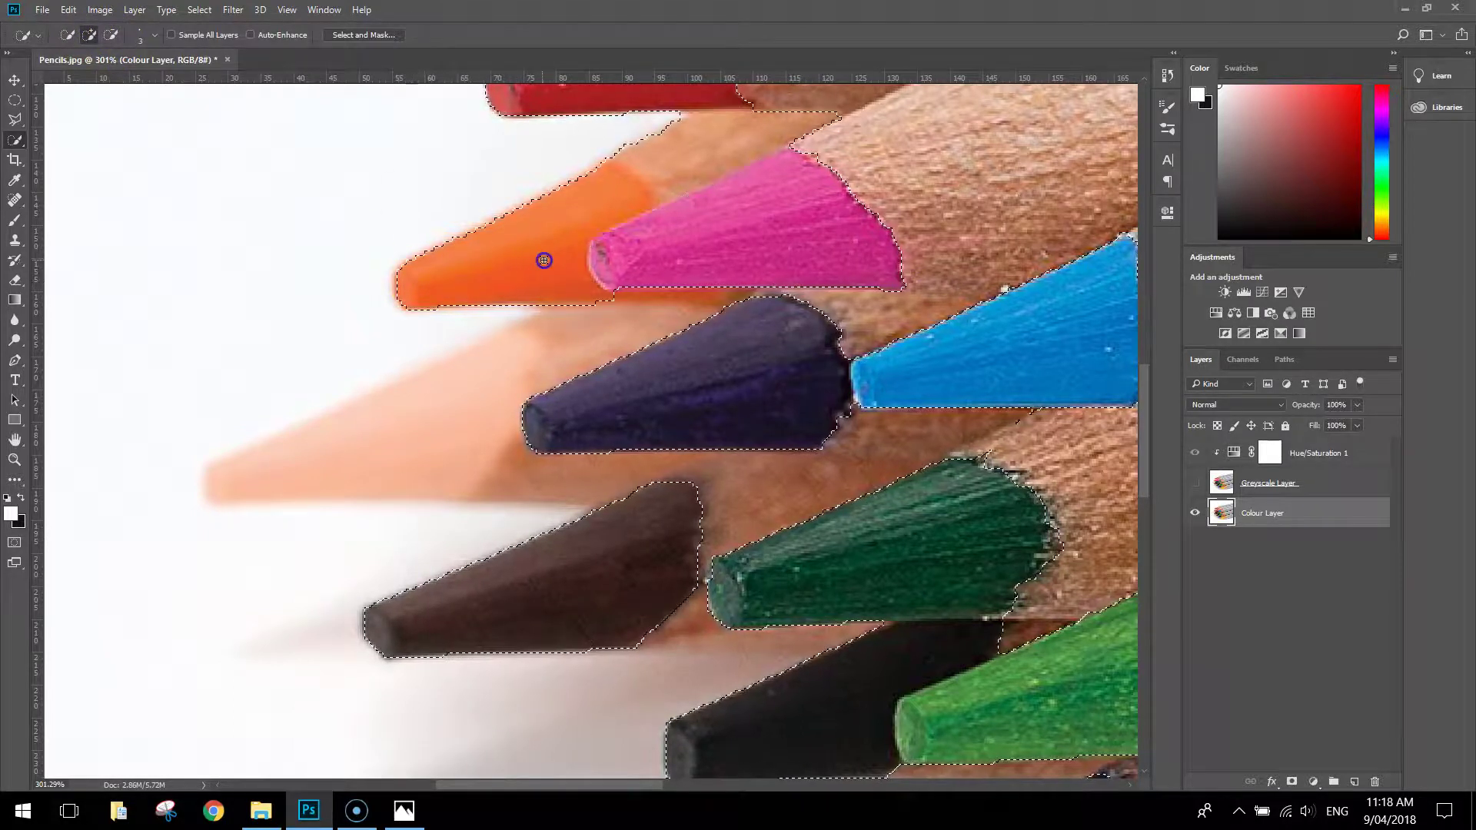
mouse_move(550, 253)
mouse_down()
mouse_move(606, 270)
mouse_move(755, 169)
mouse_up()
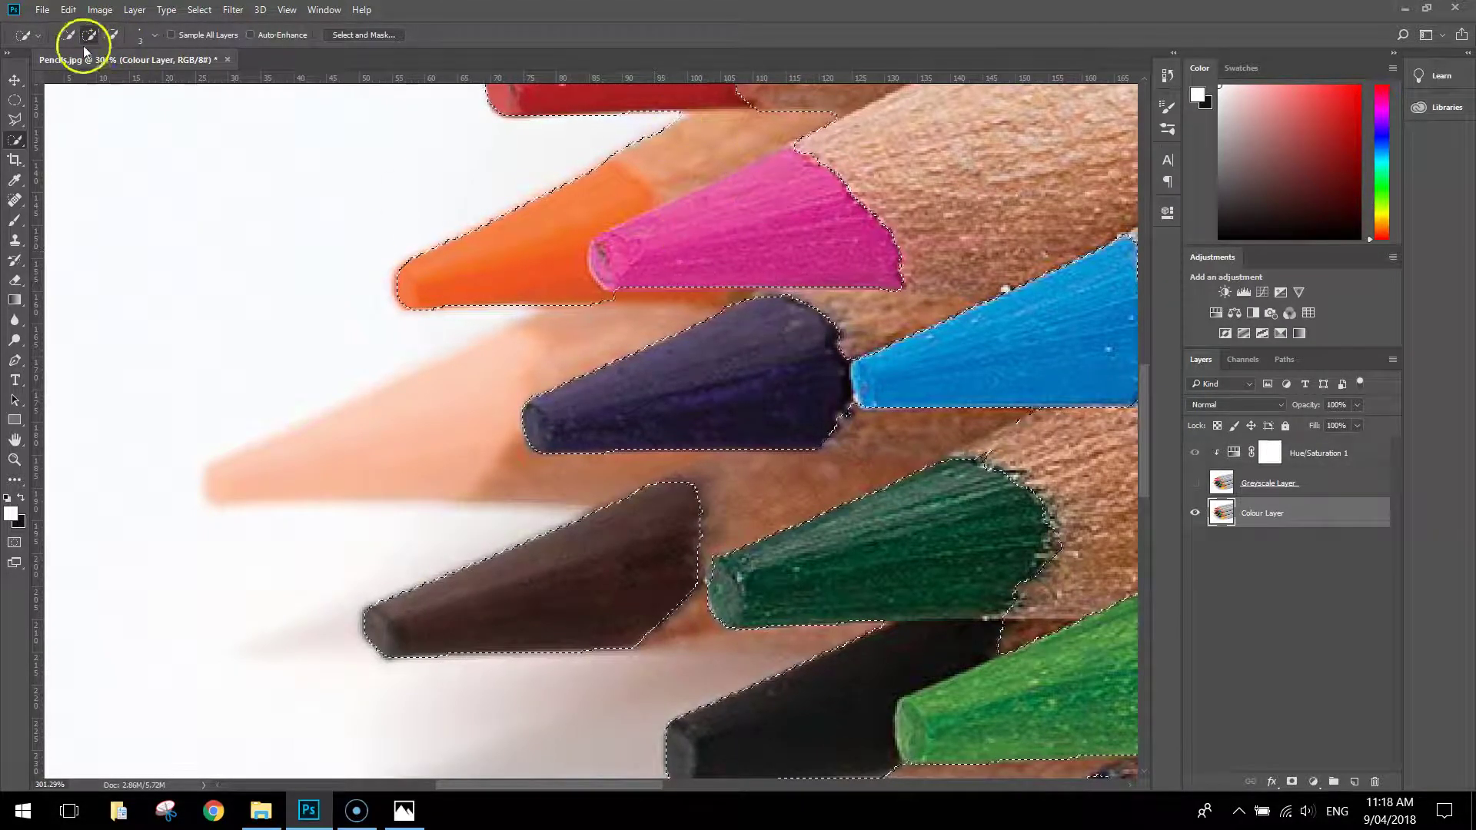
click(110, 35)
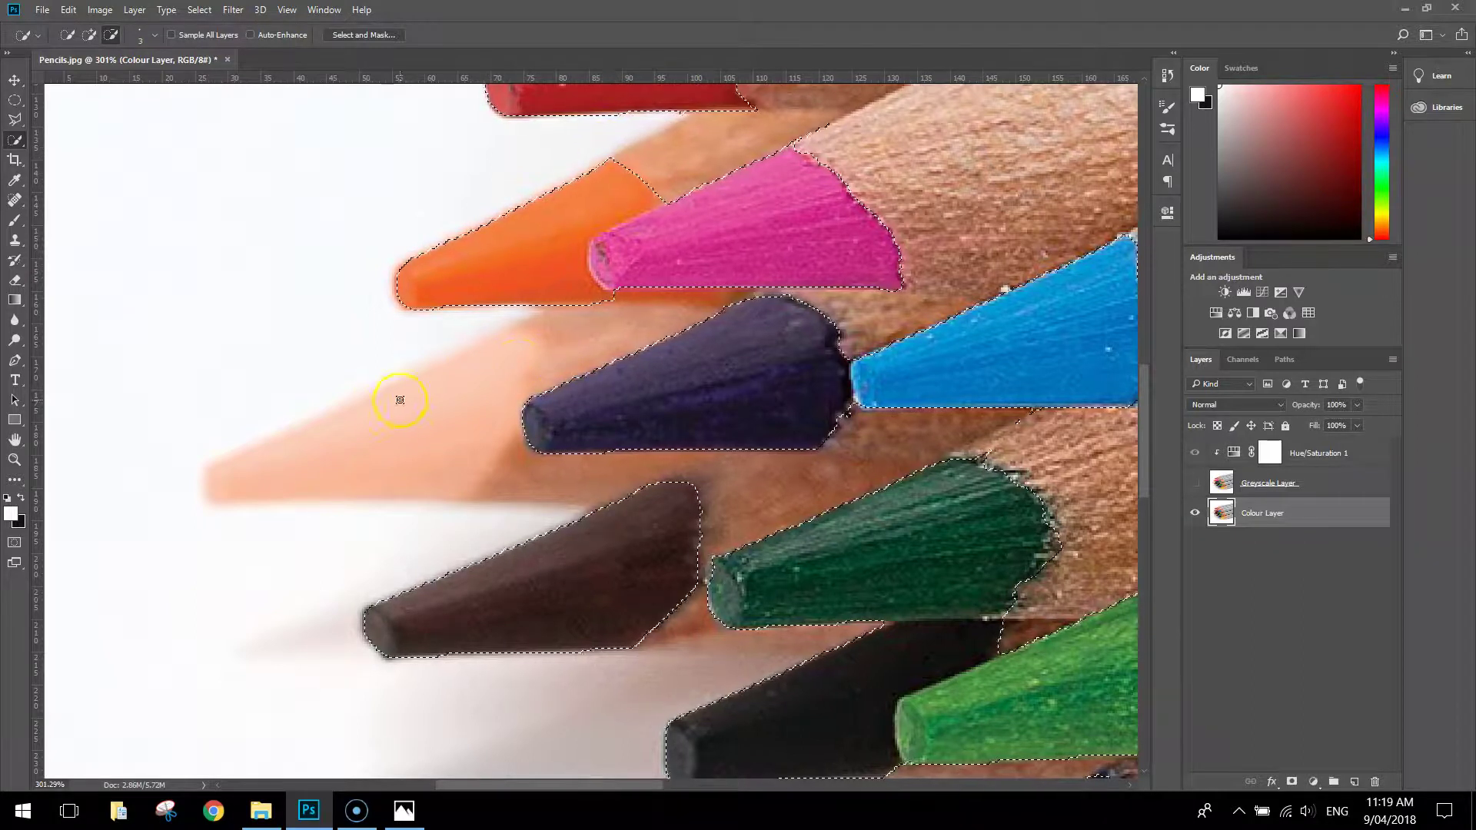
Add the peach pencil tip to the selection.
click(89, 34)
mouse_move(480, 378)
mouse_down()
mouse_move(428, 431)
mouse_move(356, 461)
mouse_move(402, 442)
mouse_up()
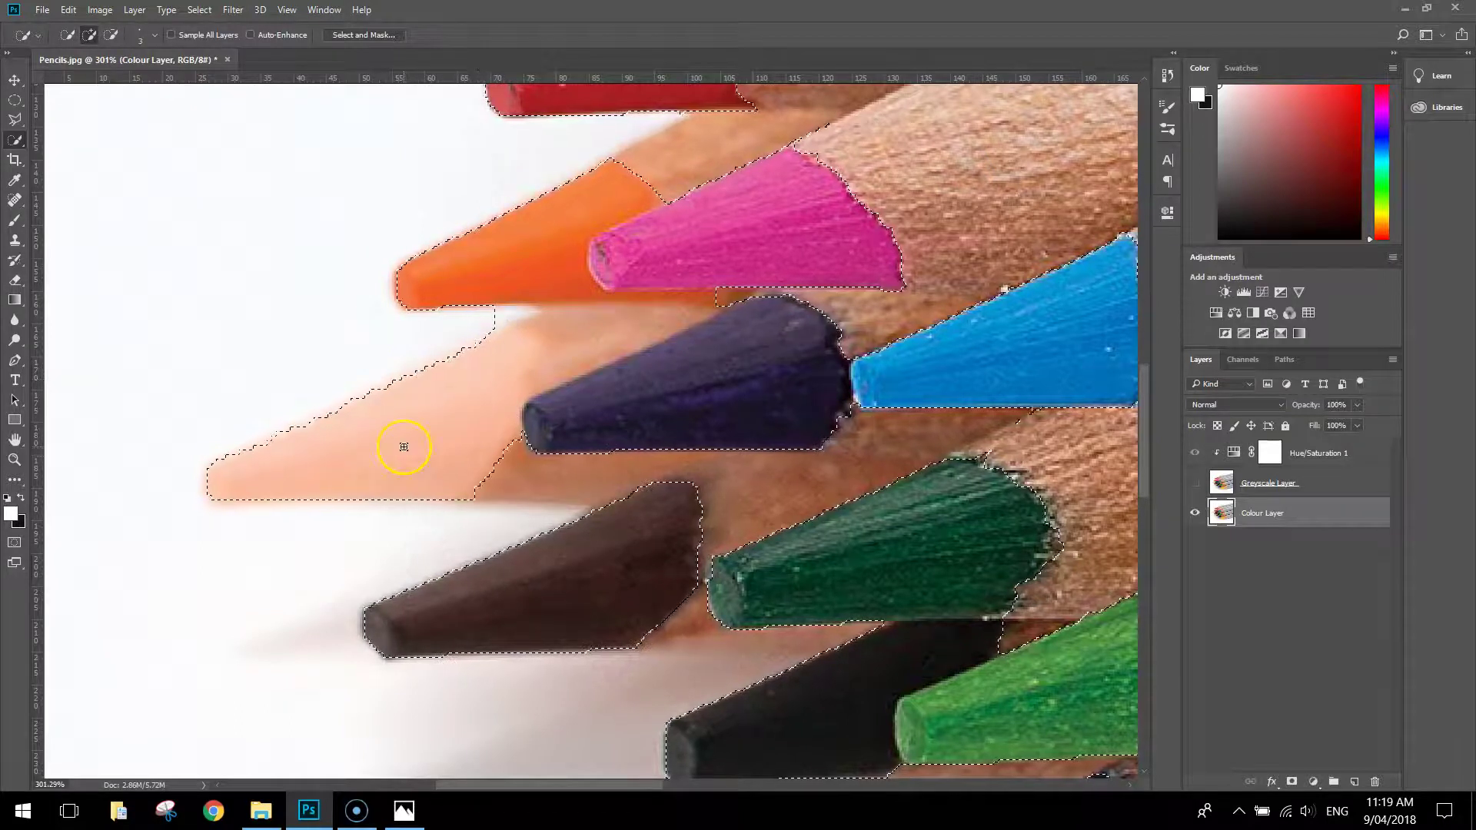
click(110, 35)
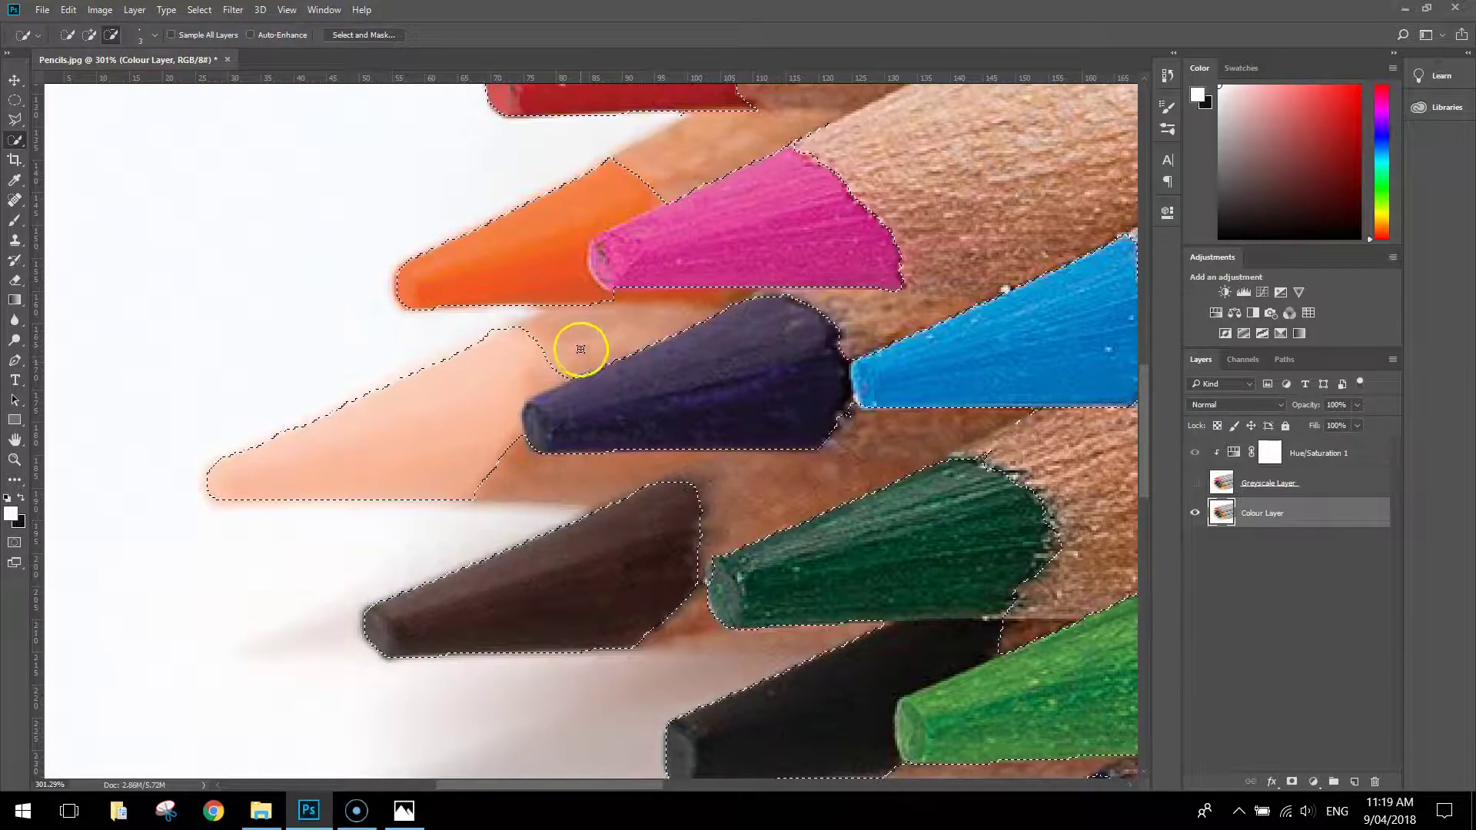
Add the strip below the pink tip, subtract its stray area, and fit the image with Ctrl+0.
click(89, 34)
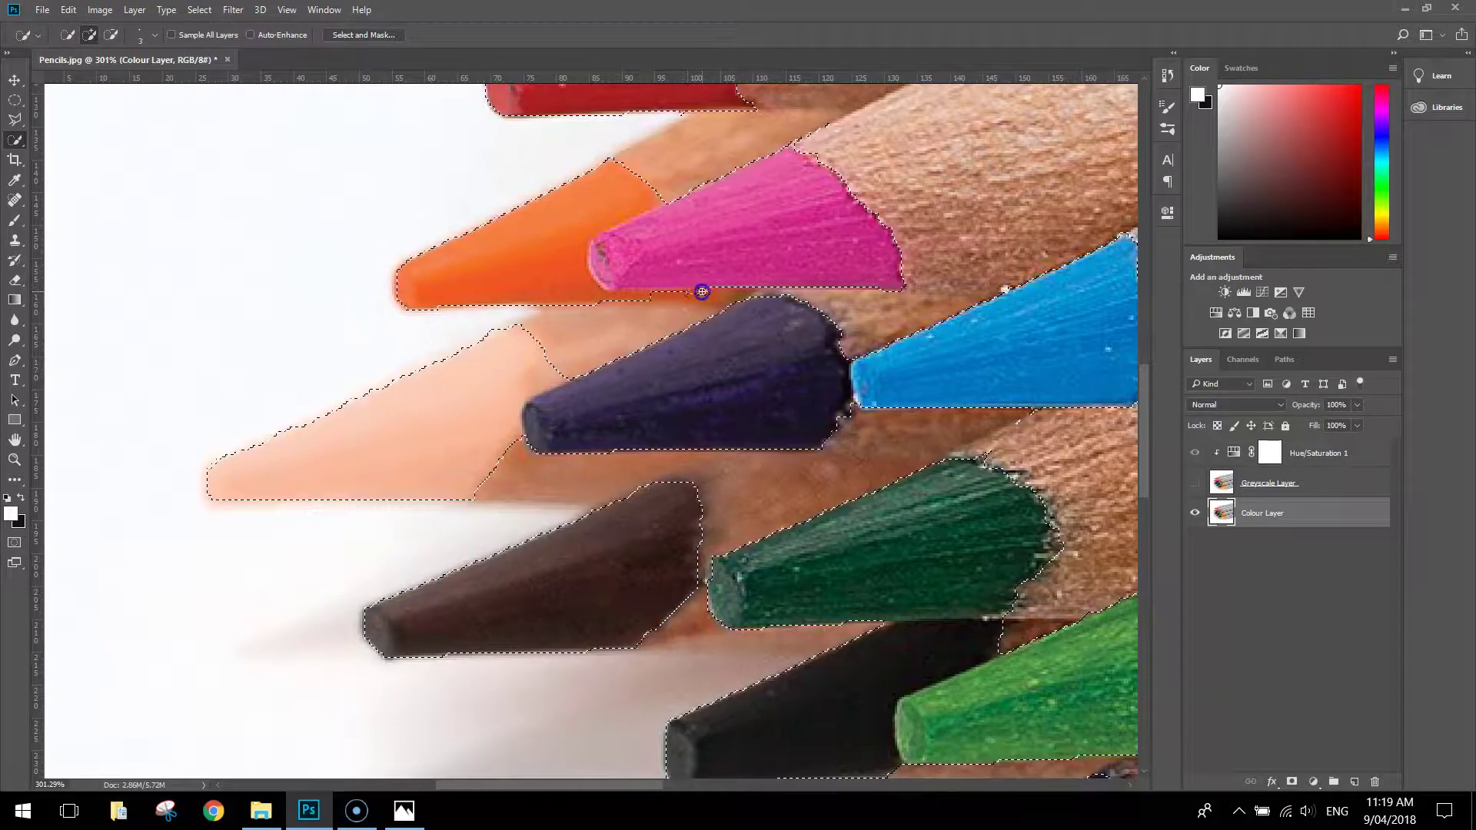
drag(701, 290, 606, 278)
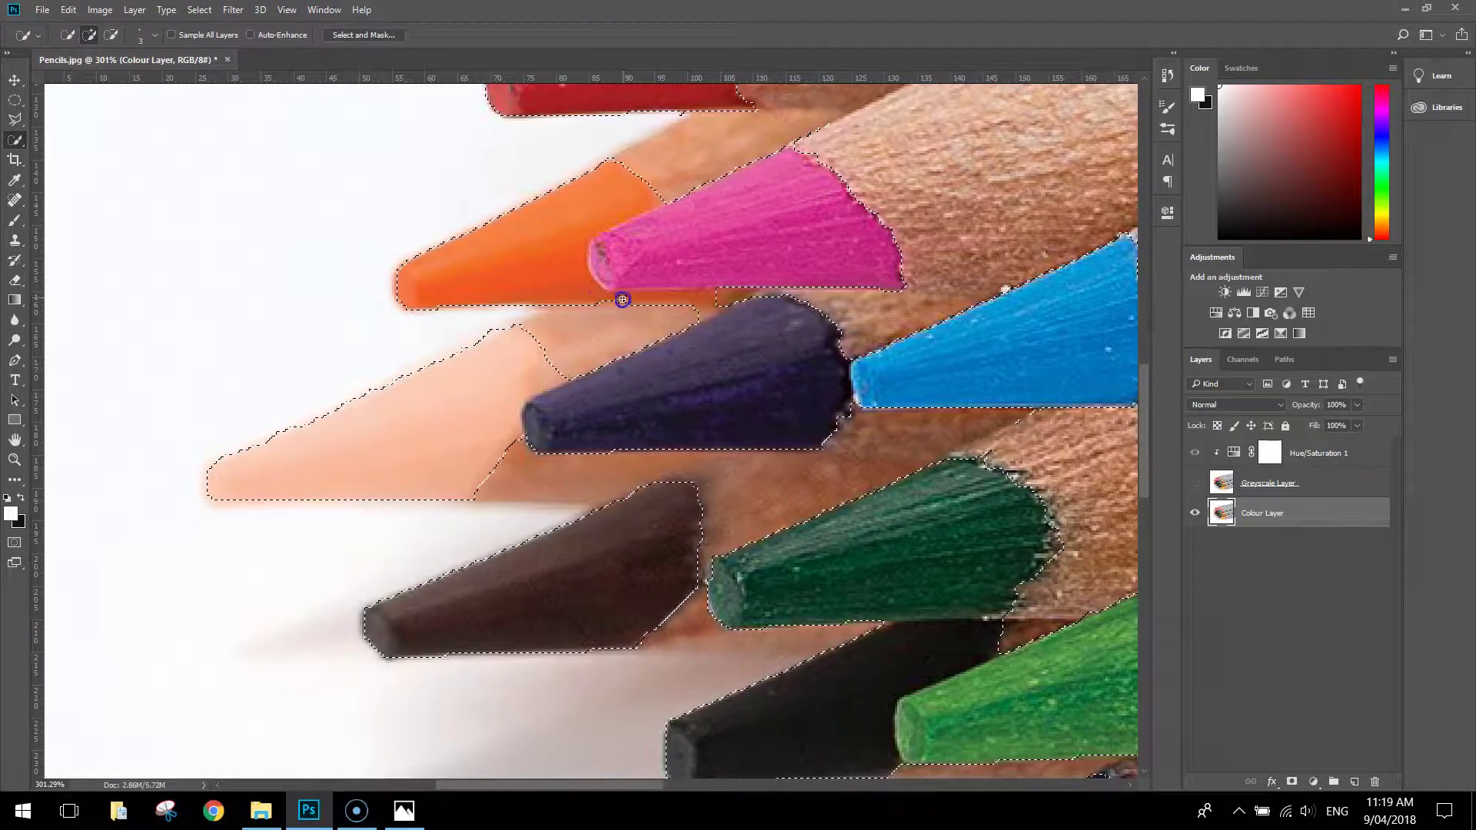
drag(692, 313, 703, 313)
scroll(741, 240, down, 5)
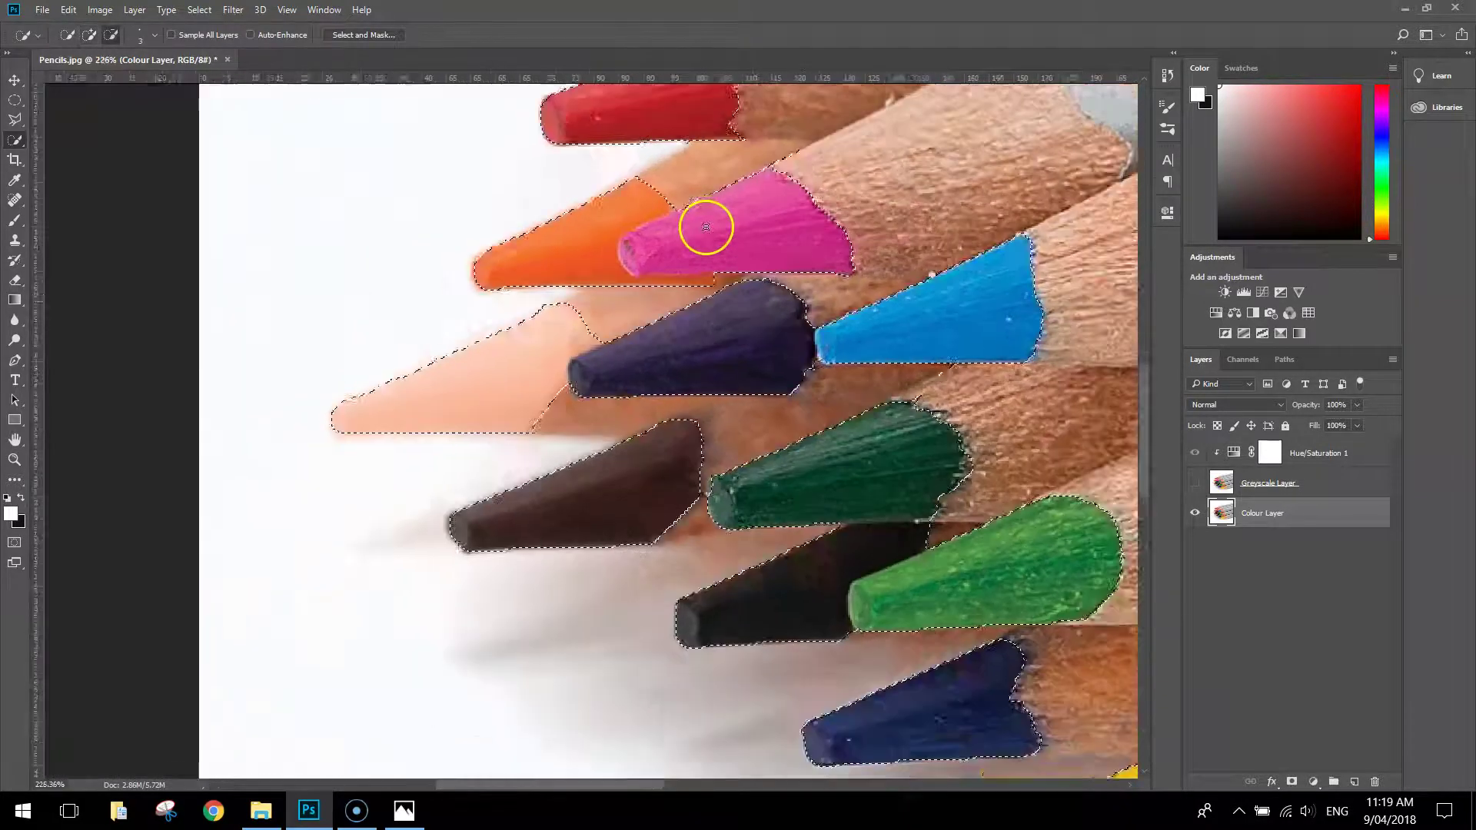
scroll(738, 233, down, 2)
scroll(833, 261, down, 1)
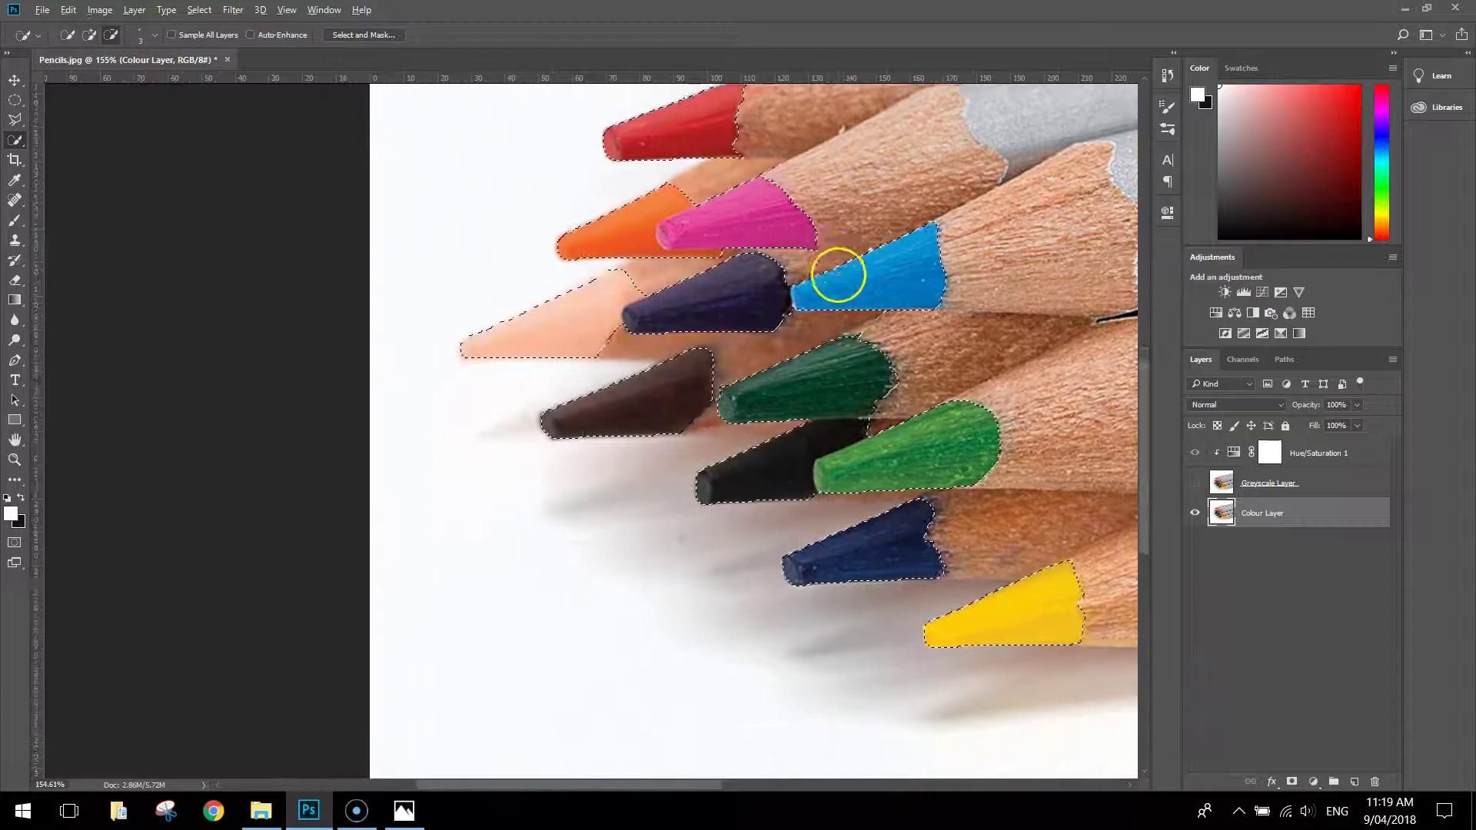
key(ctrl+0)
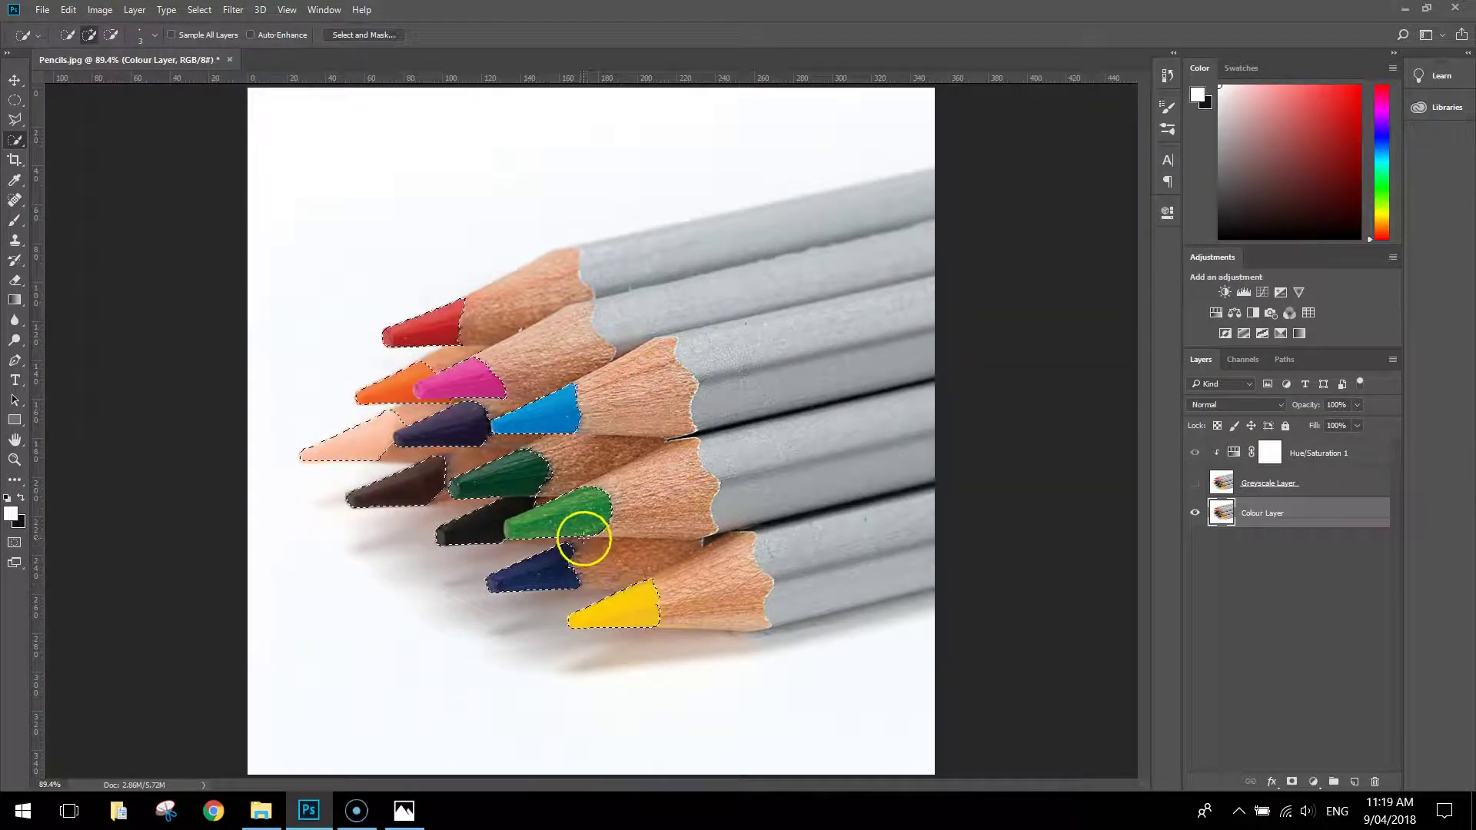
Select the Greyscale Layer and make it visible so the pencils appear grey.
click(1308, 486)
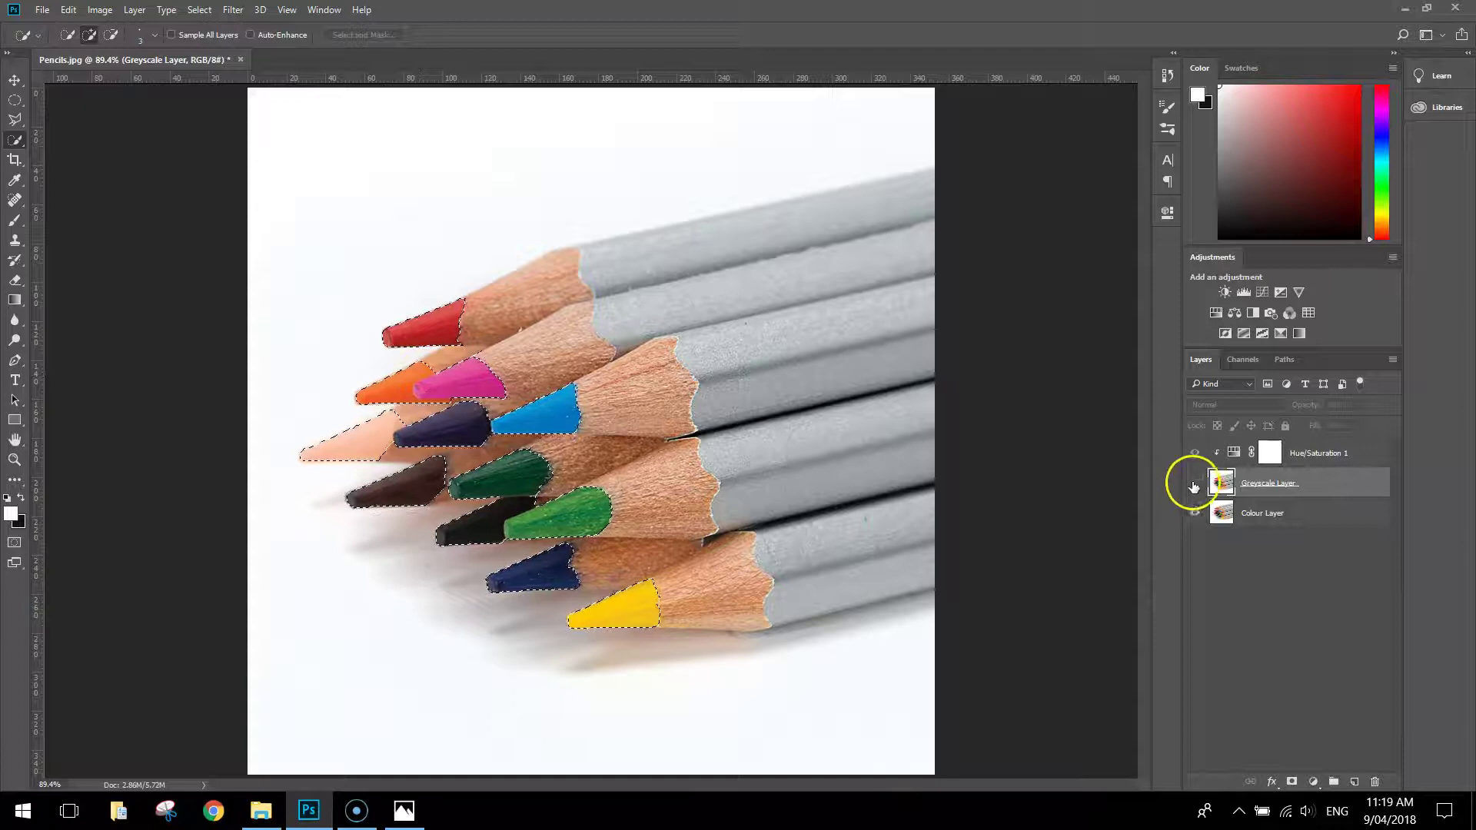
click(1194, 482)
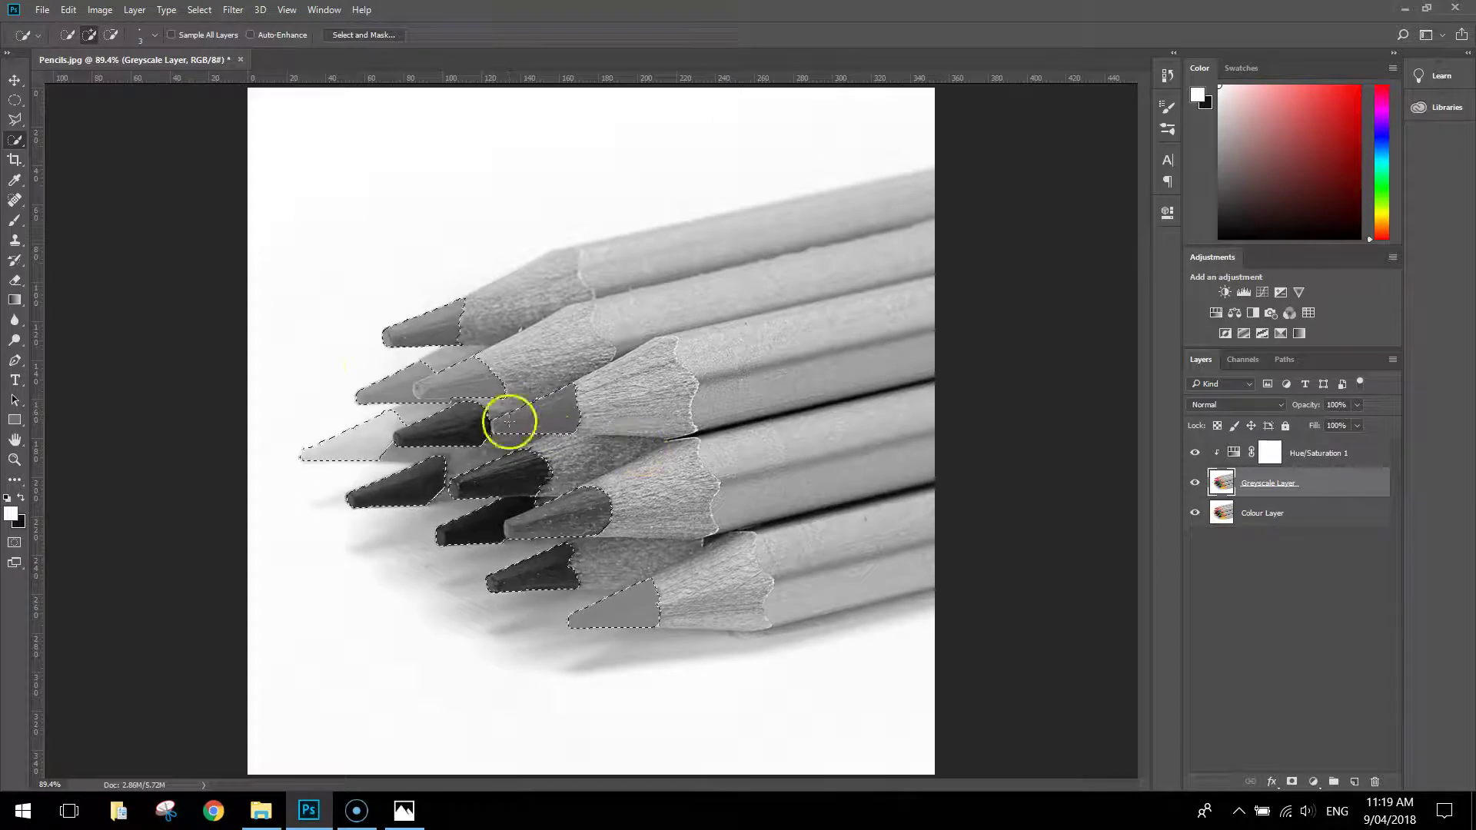
With the standard Eraser at brush size 100, erase the first pencil tips on the Greyscale Layer.
click(17, 281)
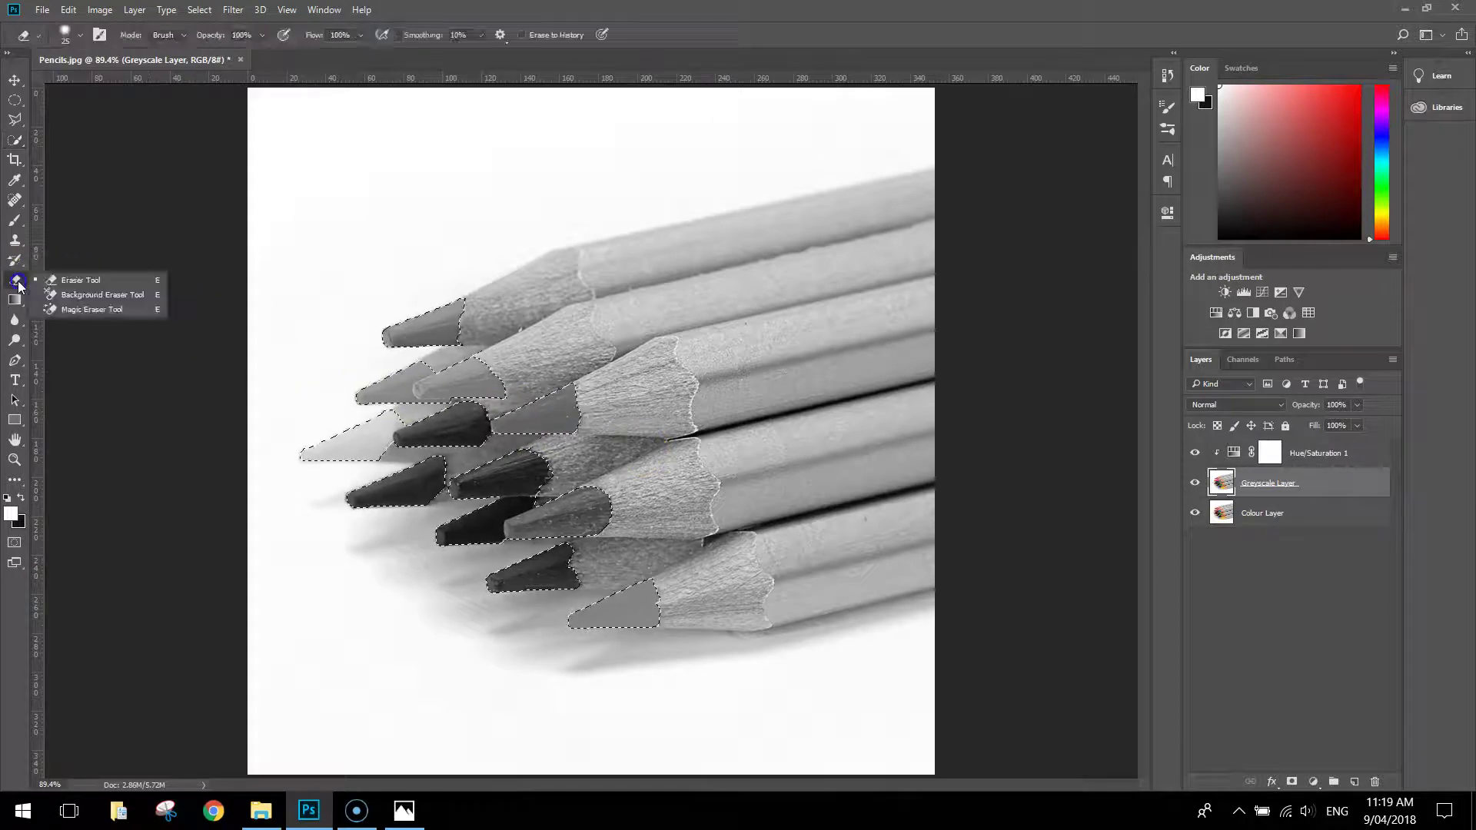
click(77, 280)
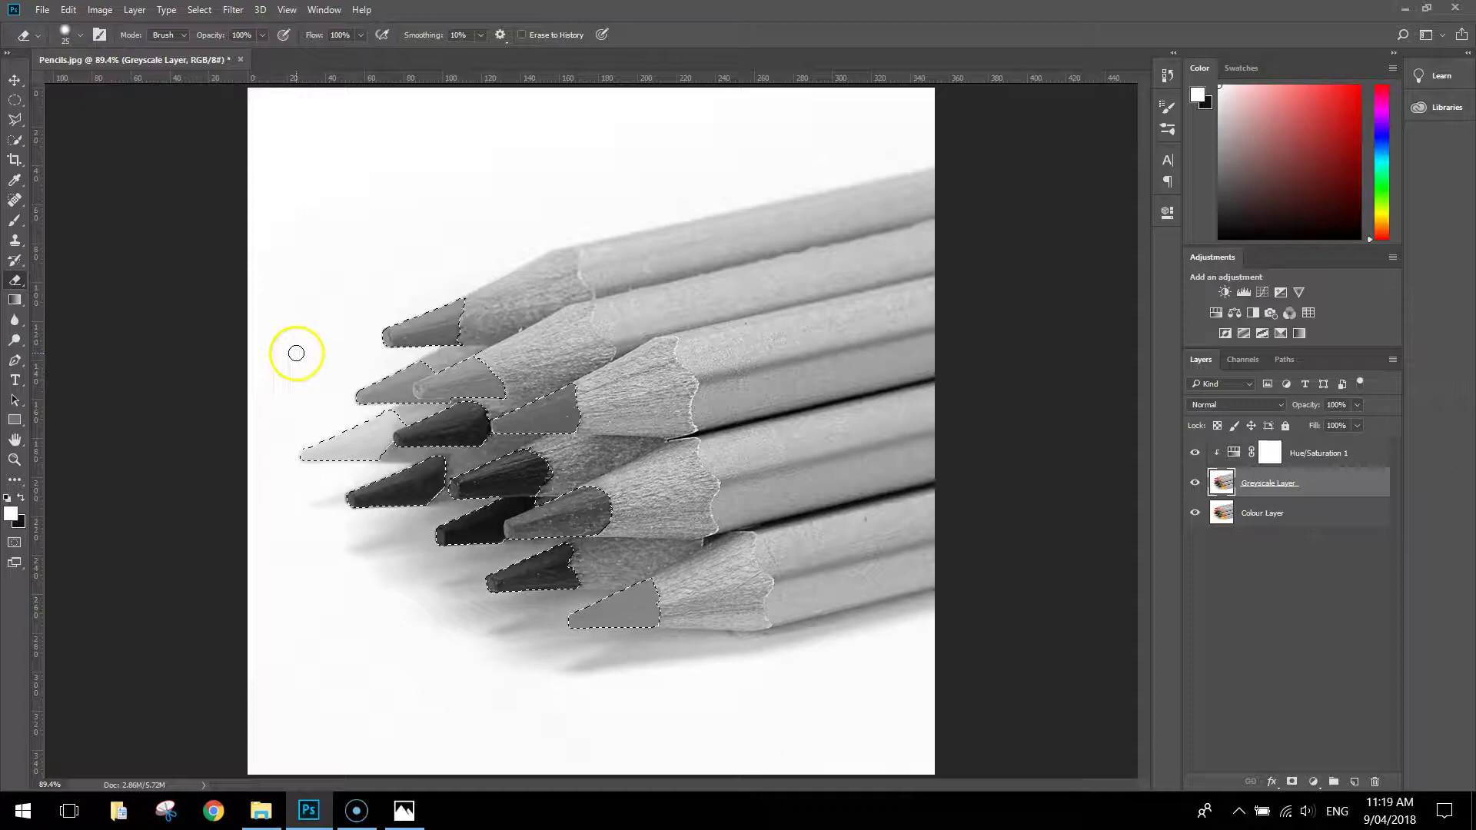
drag(462, 327, 596, 297)
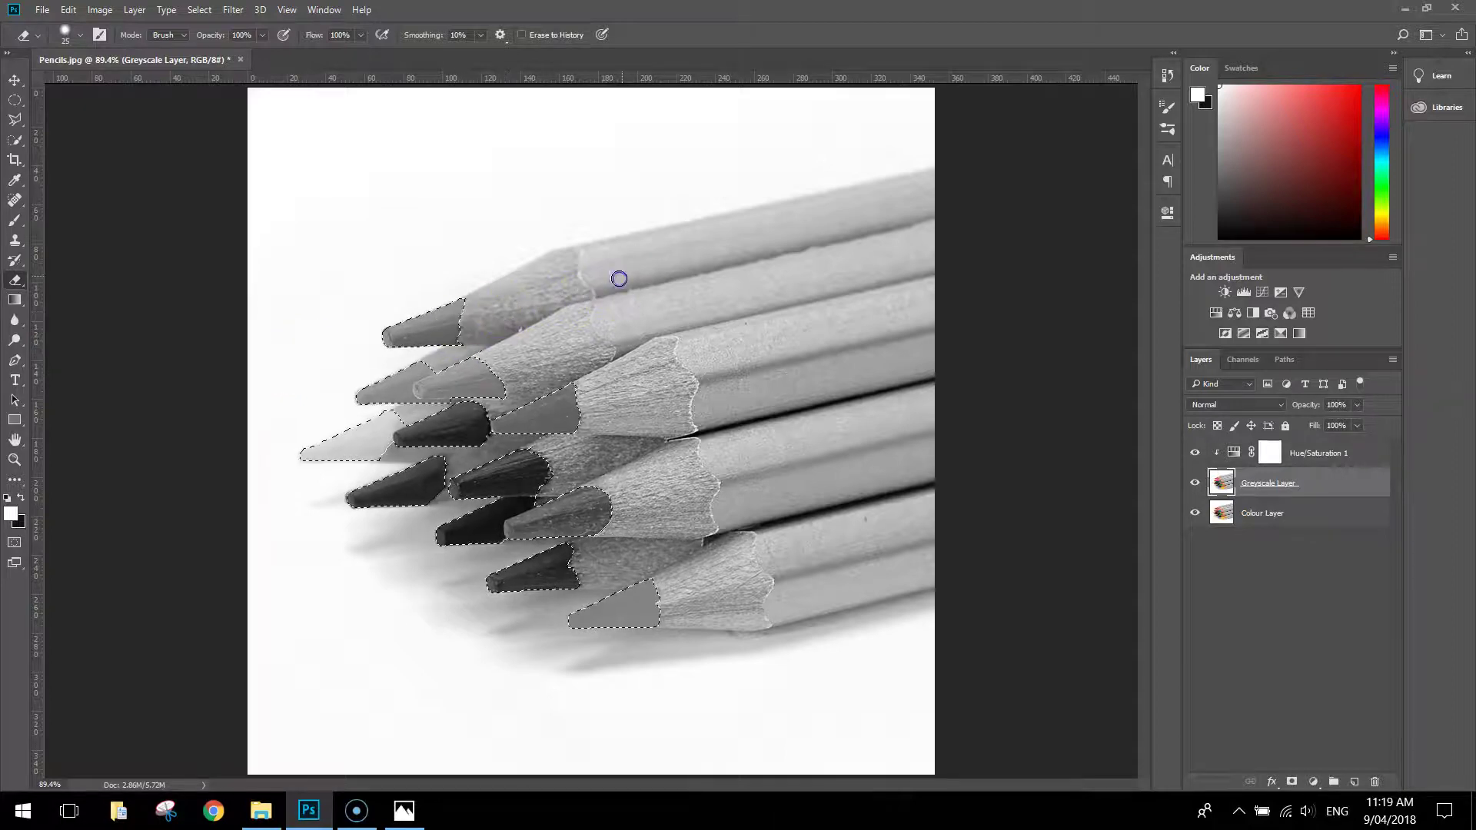
click(599, 281)
key(bracketright)
key(bracketright)
key(bracketright)
key(bracketright)
key(bracketright)
key(bracketright)
key(bracketright)
key(bracketright)
mouse_move(553, 306)
mouse_down()
mouse_move(515, 275)
mouse_move(373, 285)
mouse_up()
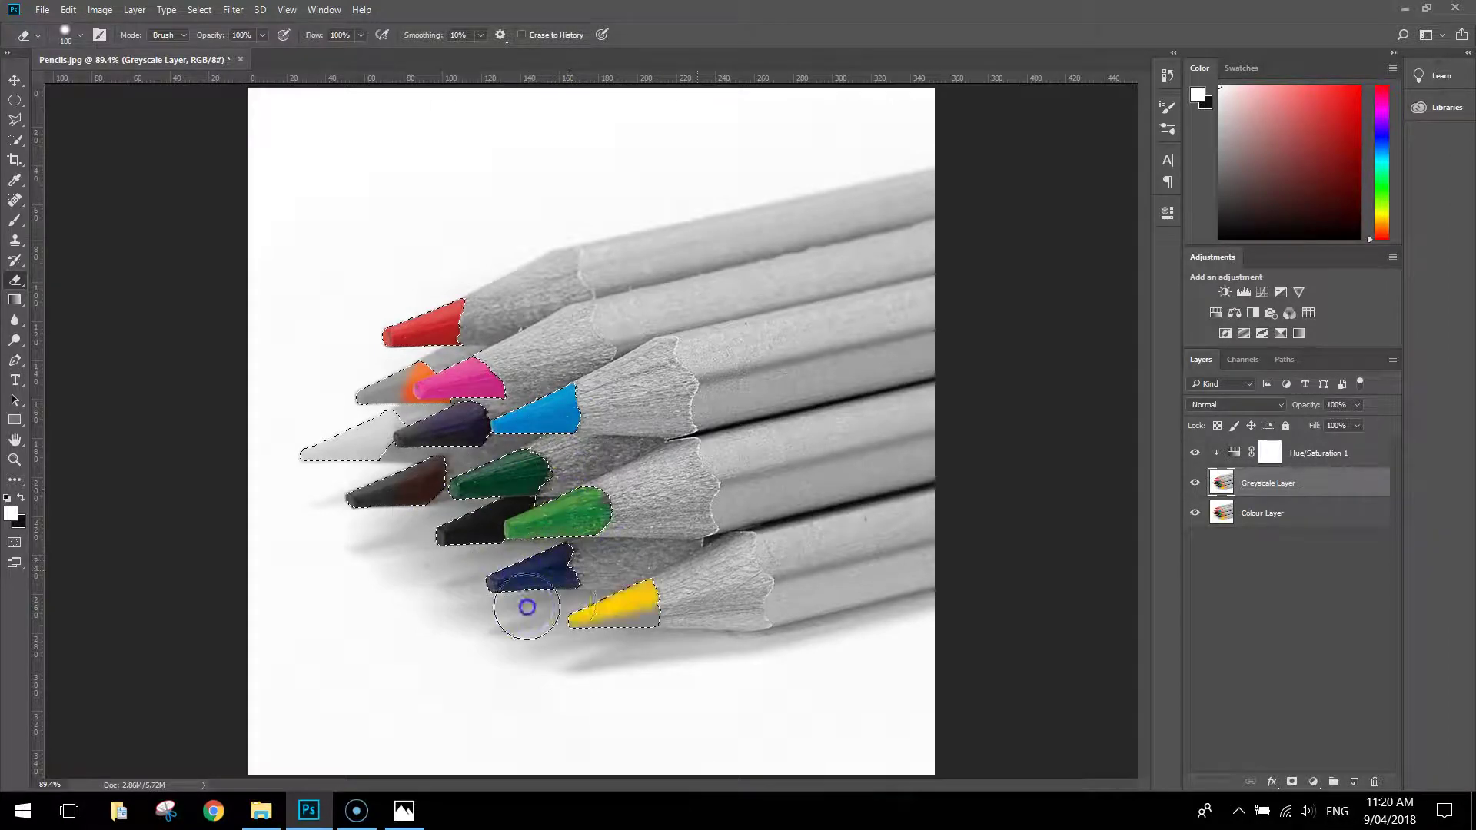
Erase the yellow and orange tips back to colour, then clear the rest with a 400 brush.
mouse_move(563, 603)
mouse_down()
mouse_move(711, 615)
mouse_move(548, 574)
mouse_up()
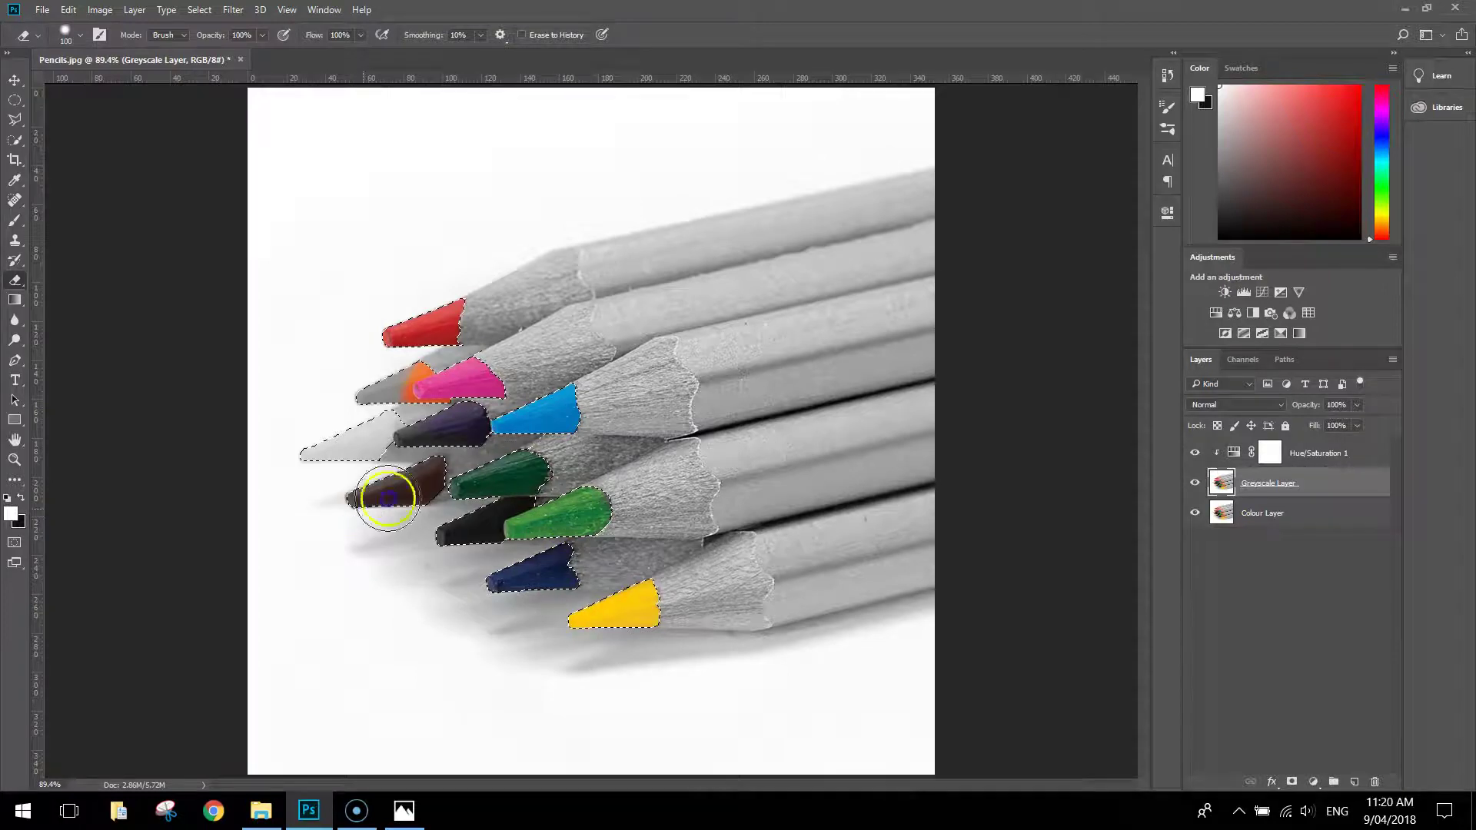
mouse_move(446, 398)
mouse_down()
mouse_move(331, 379)
mouse_move(376, 381)
mouse_move(357, 414)
mouse_up()
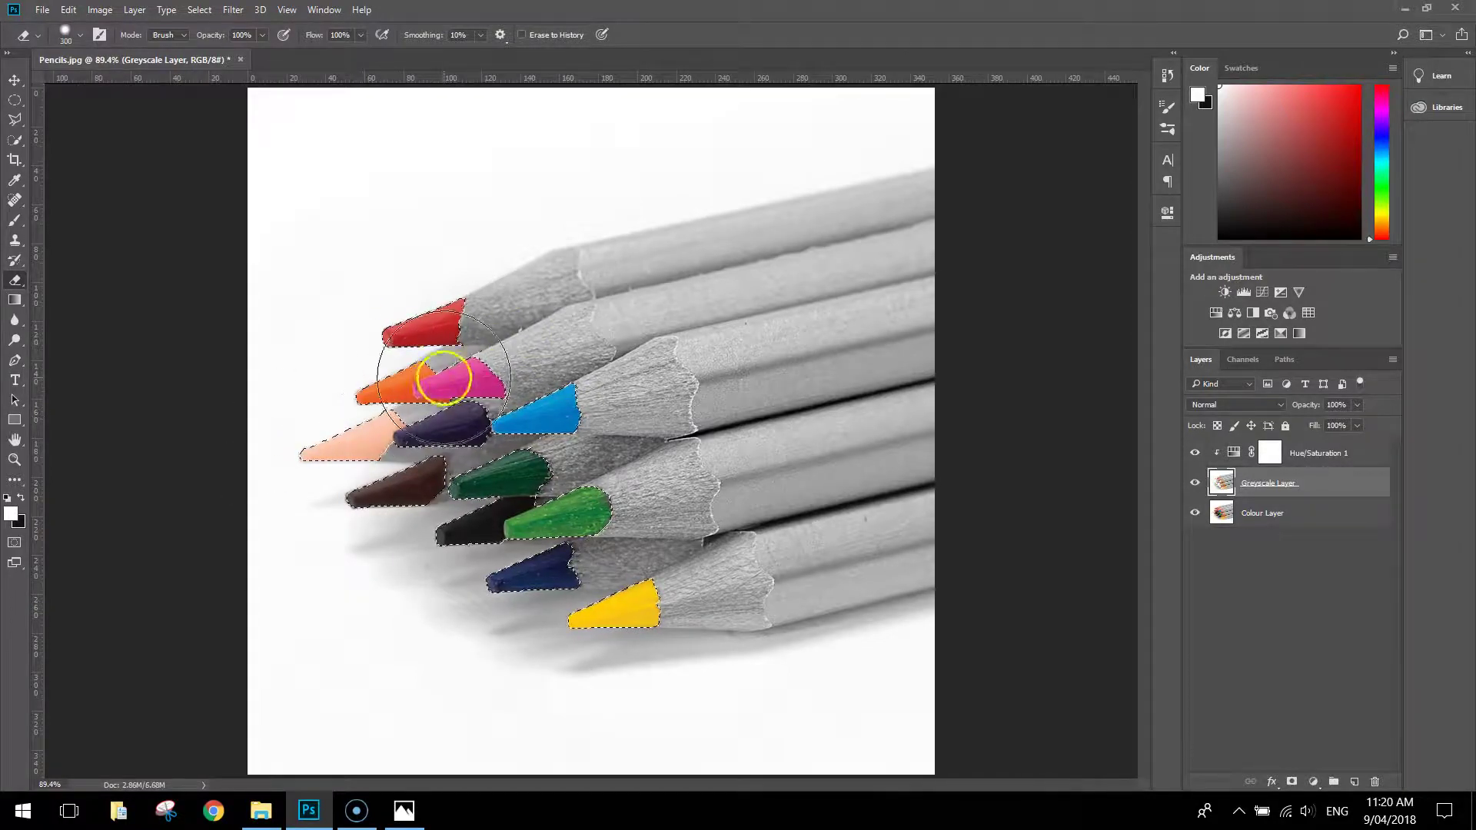
key(bracketright)
key(bracketright)
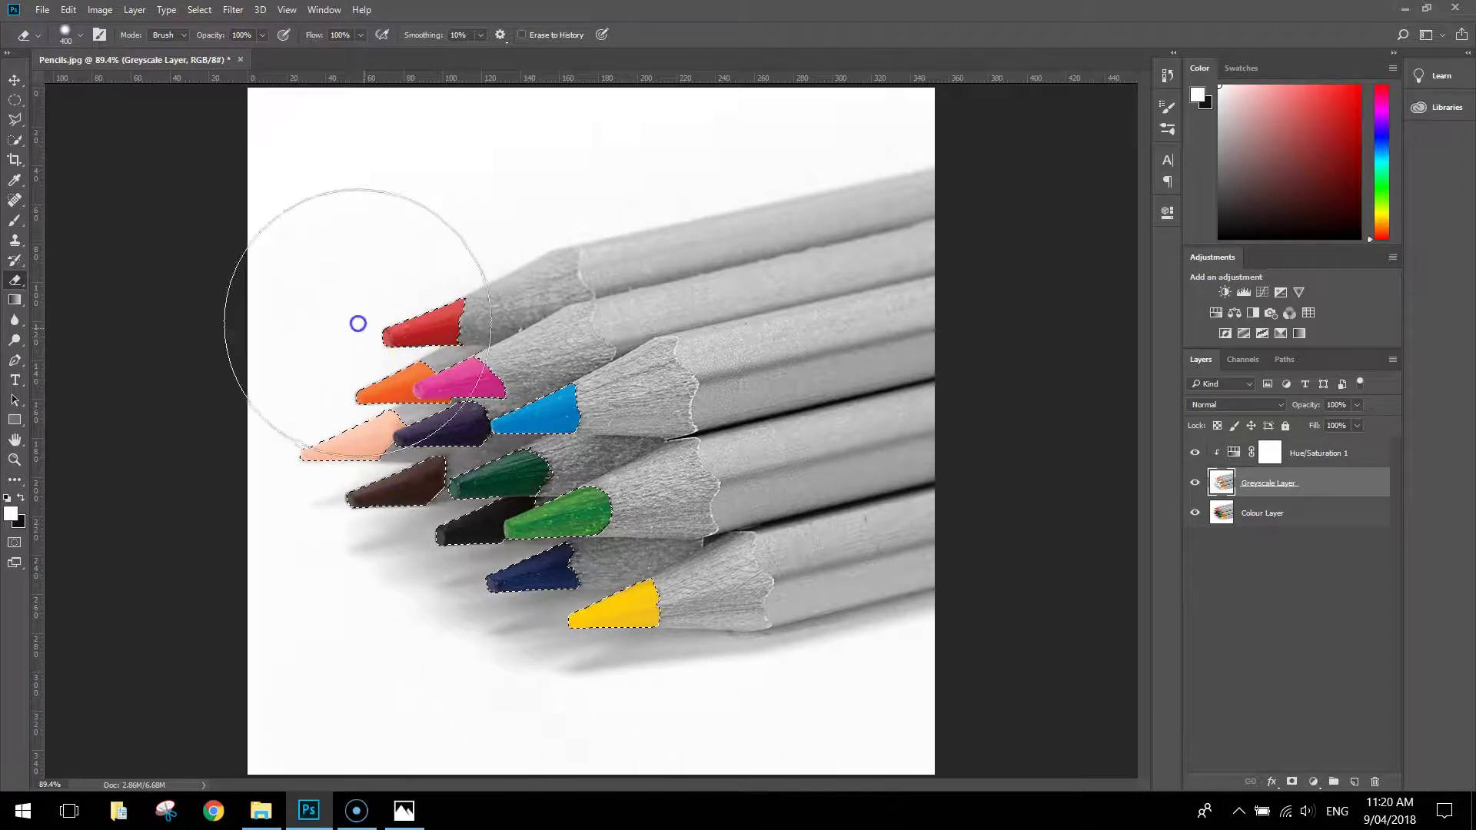
click(566, 471)
click(576, 169)
Deselect the tip selection and switch to the Move tool with Auto-Select turned on.
click(15, 79)
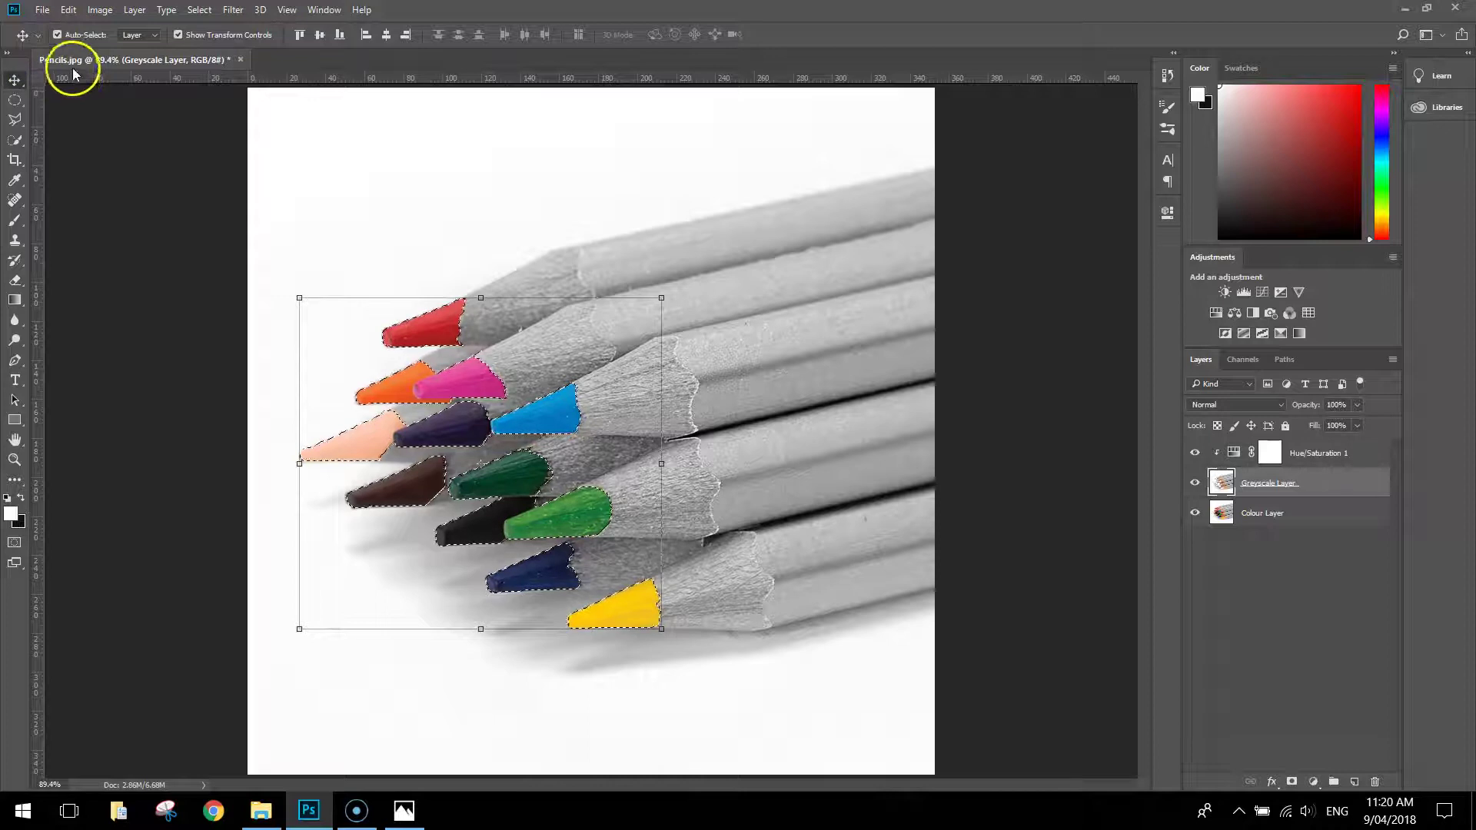
key(ctrl+d)
ctrl+click(586, 430)
ctrl+click(518, 511)
ctrl+click(684, 507)
scroll(695, 496, down, 1)
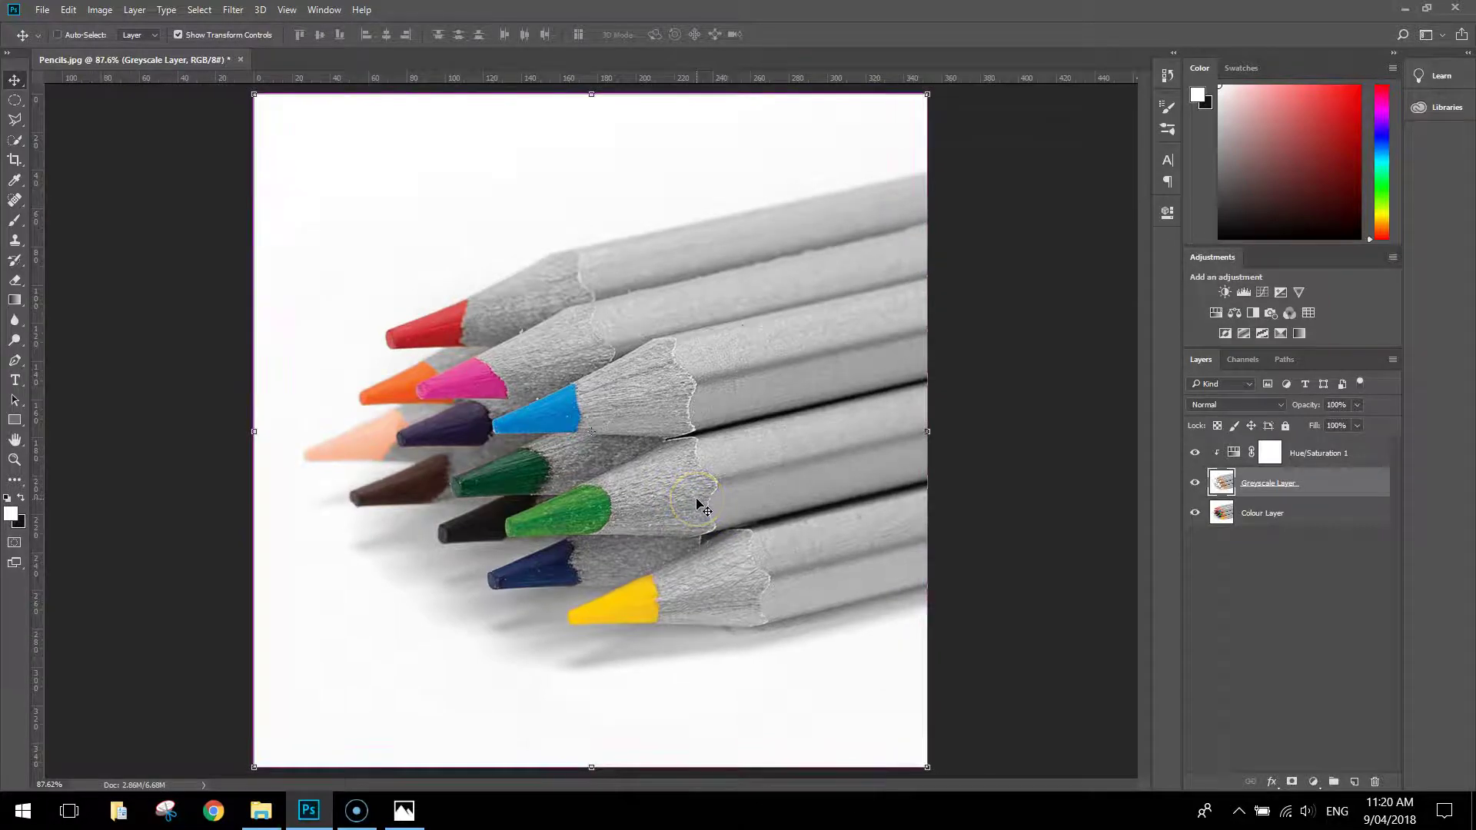
click(42, 9)
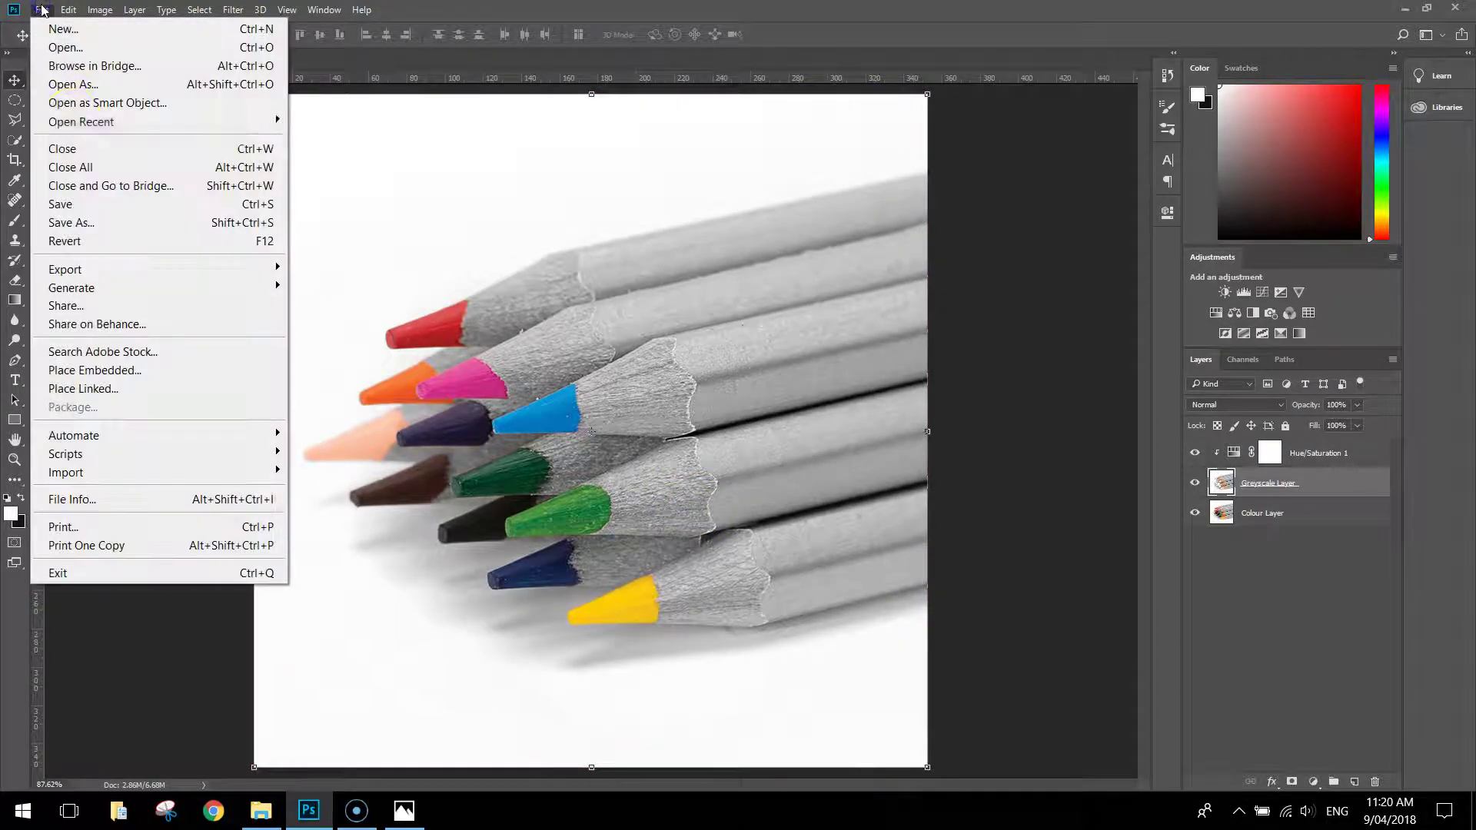
click(82, 224)
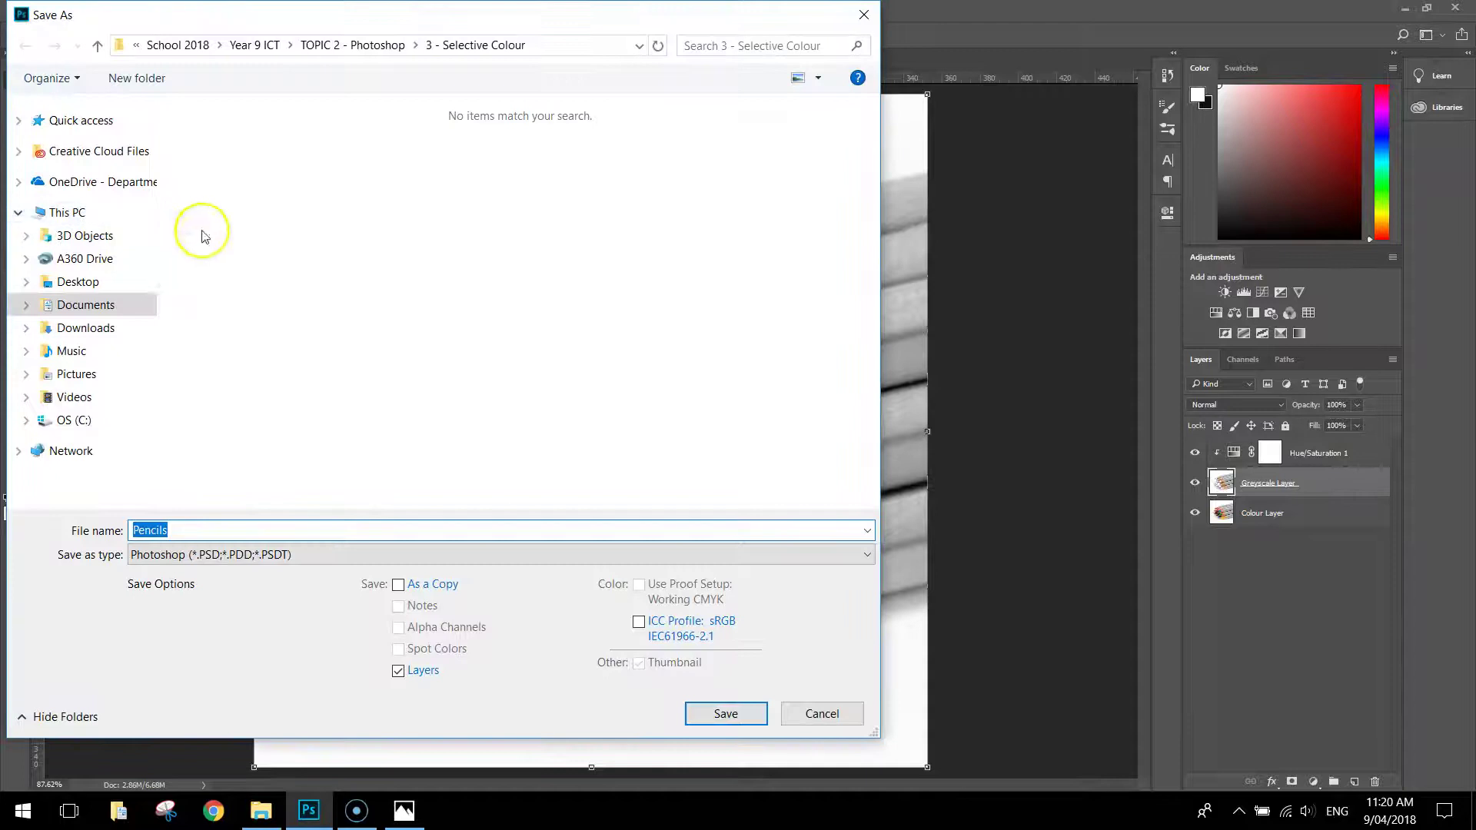
click(213, 556)
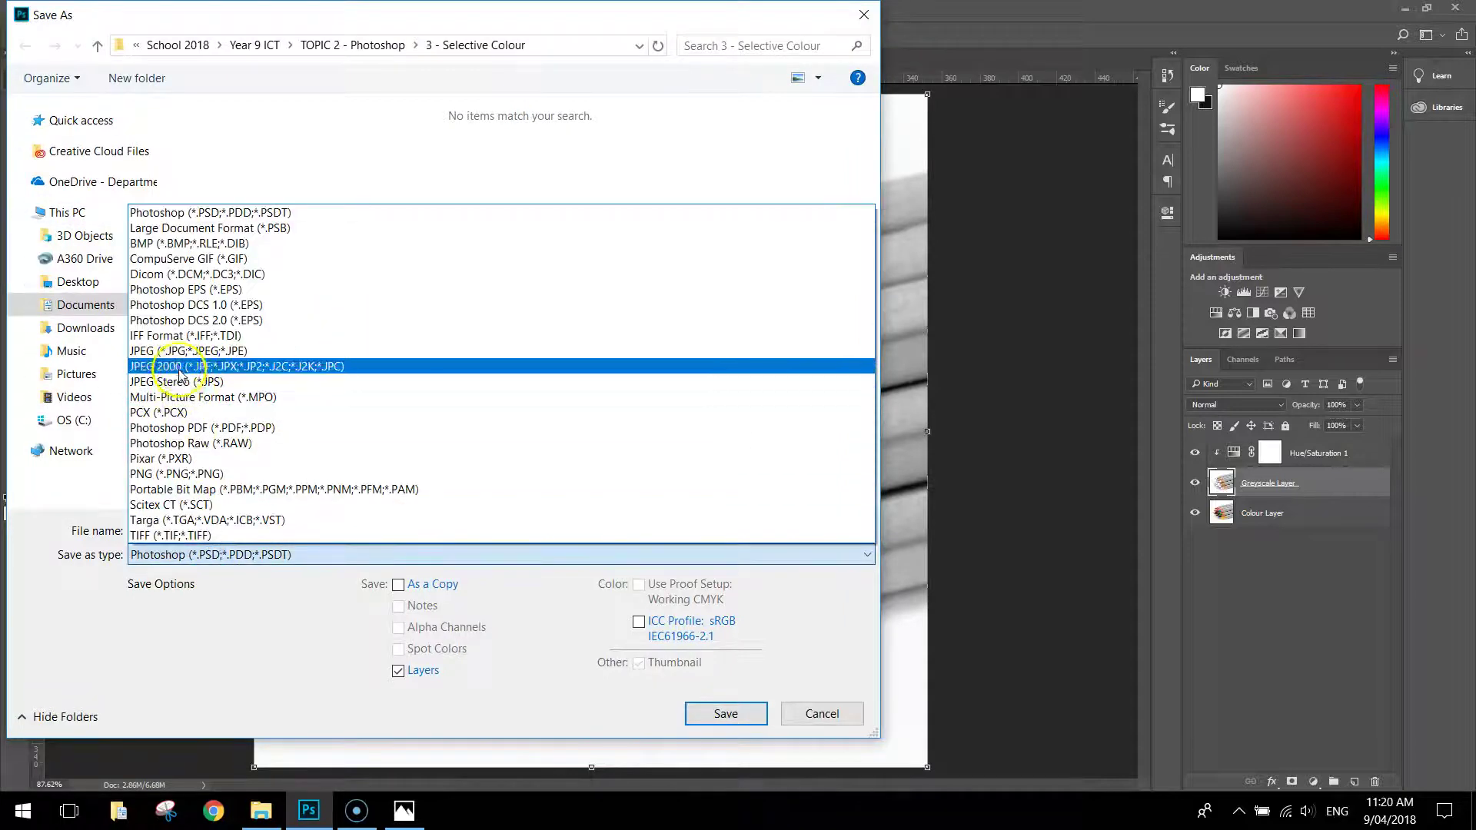
click(164, 352)
double_click(158, 529)
text(Example)
key(Return)
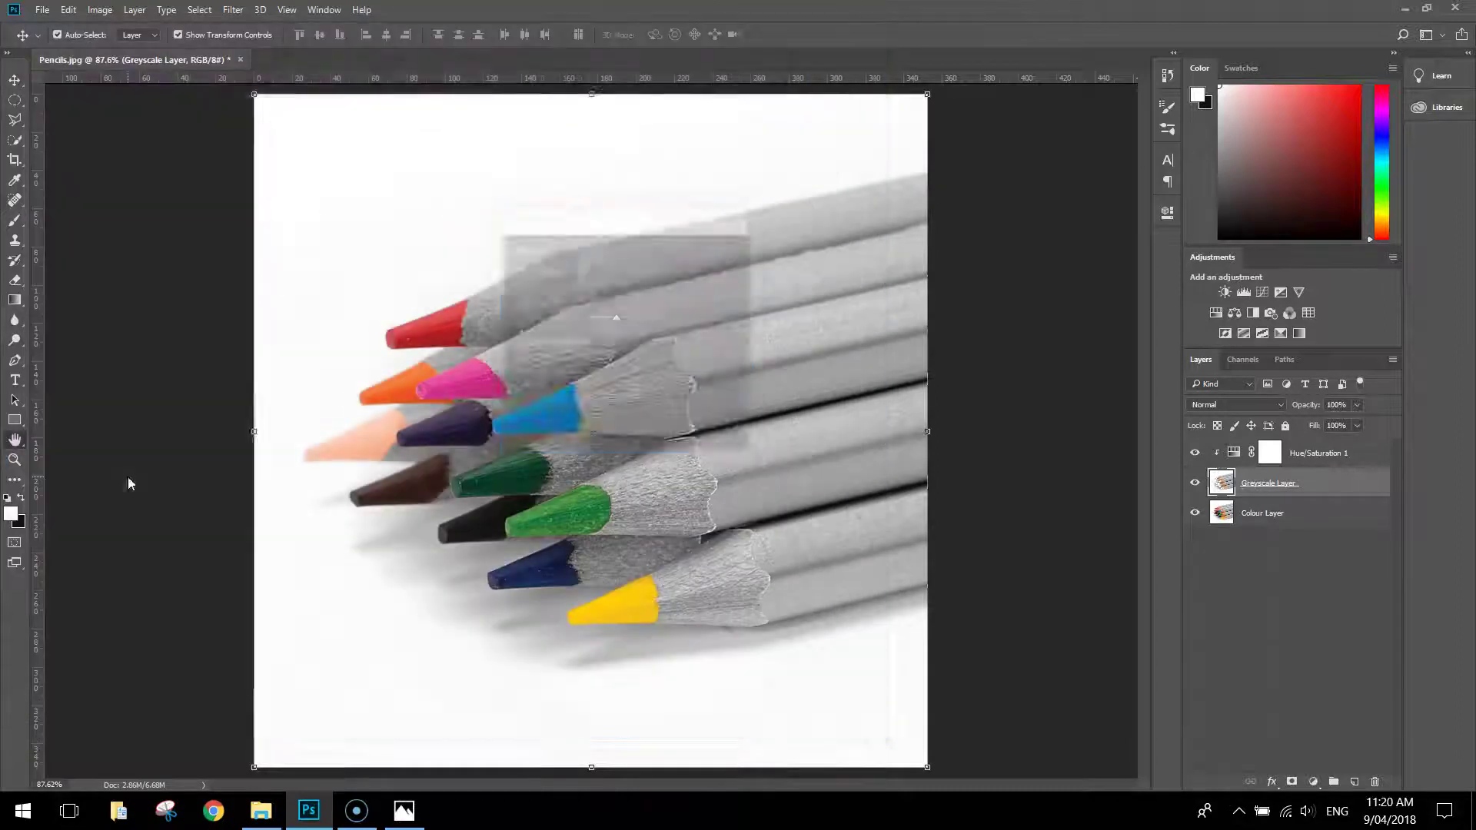
click(721, 279)
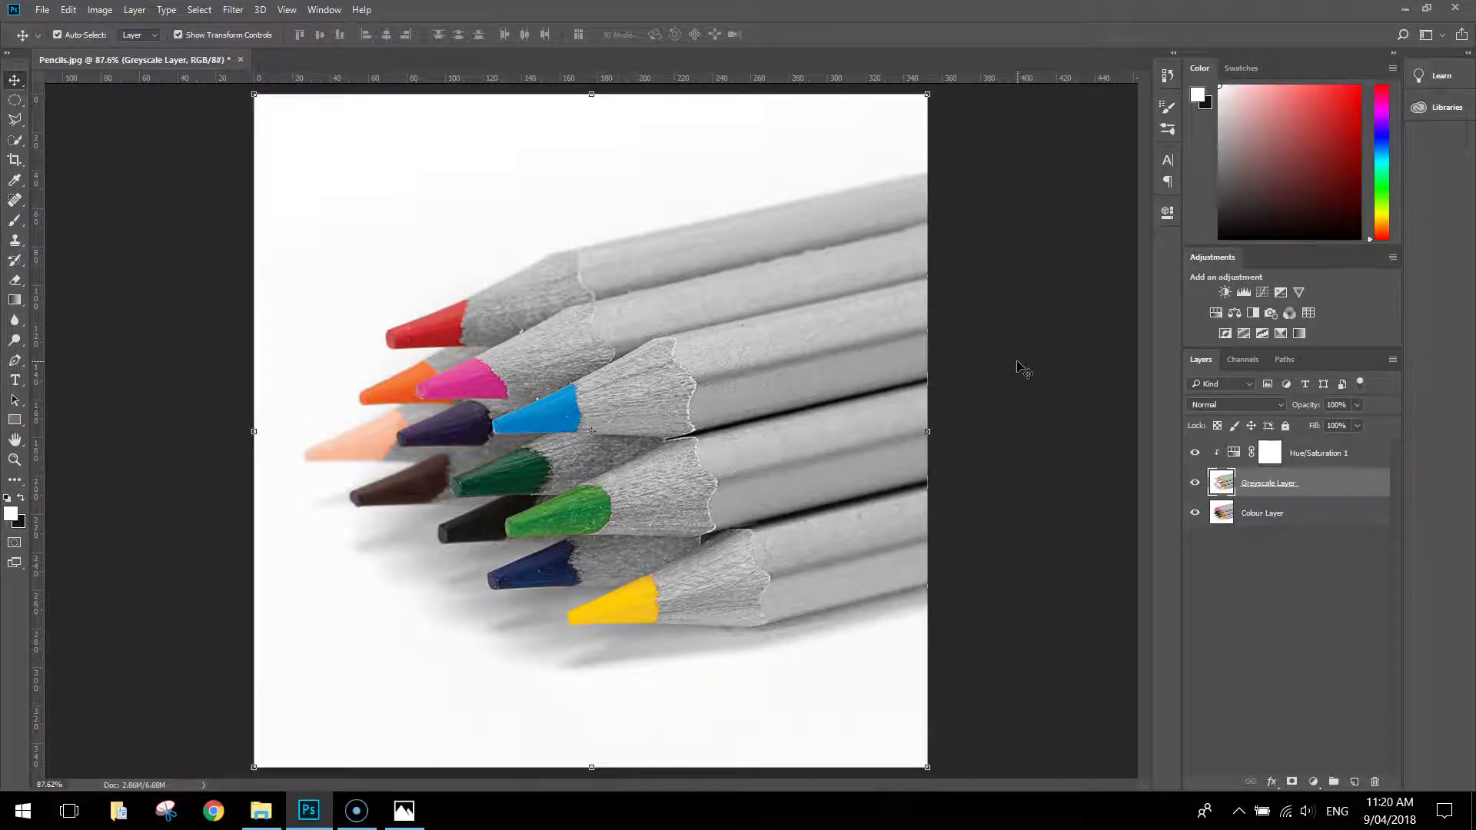
In File Explorer, select the Pencils, Umbrella, Flowers, Fruit and Hot Air Balloon images in turn.
click(261, 808)
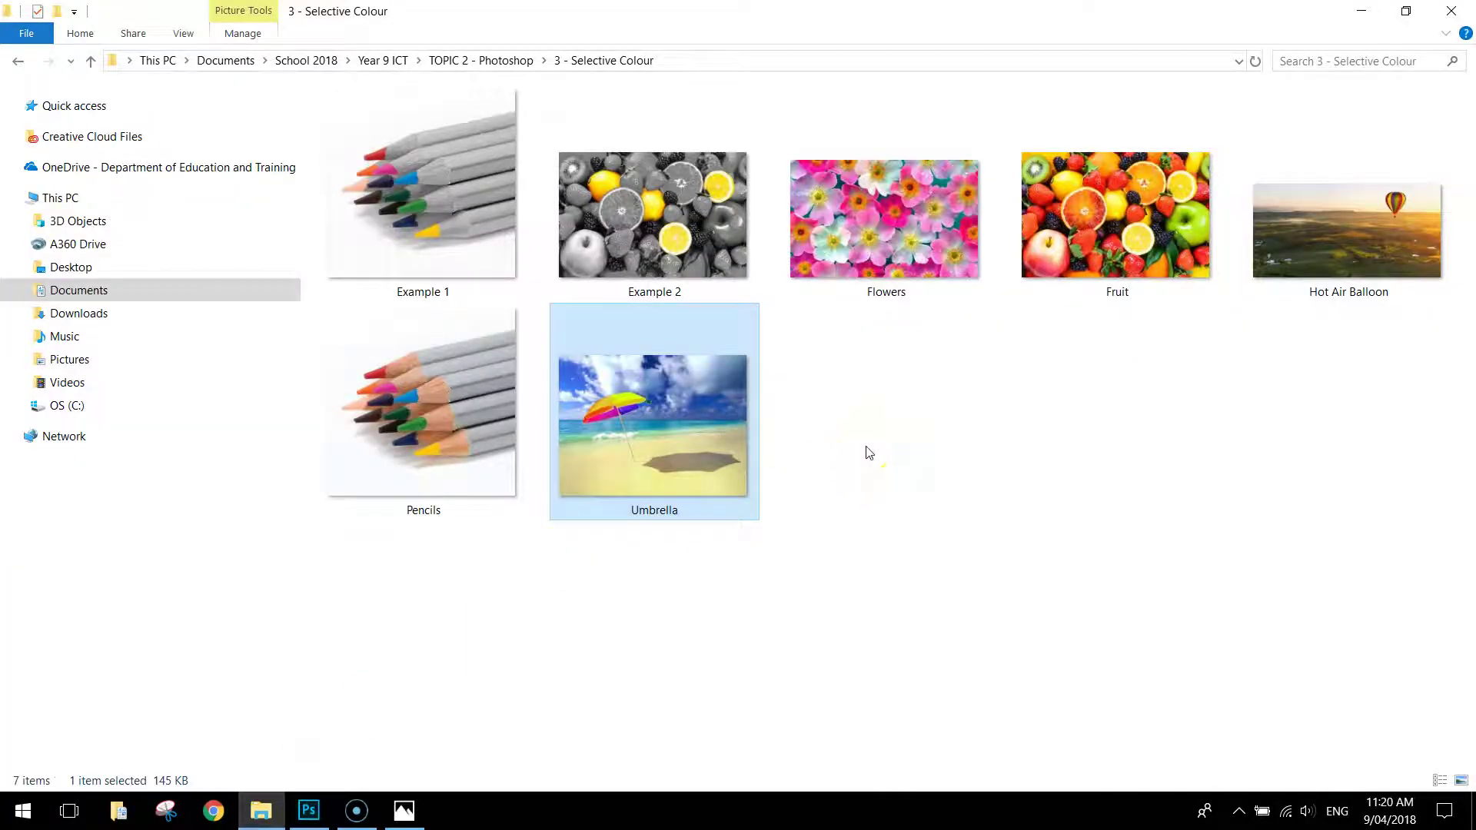
click(418, 459)
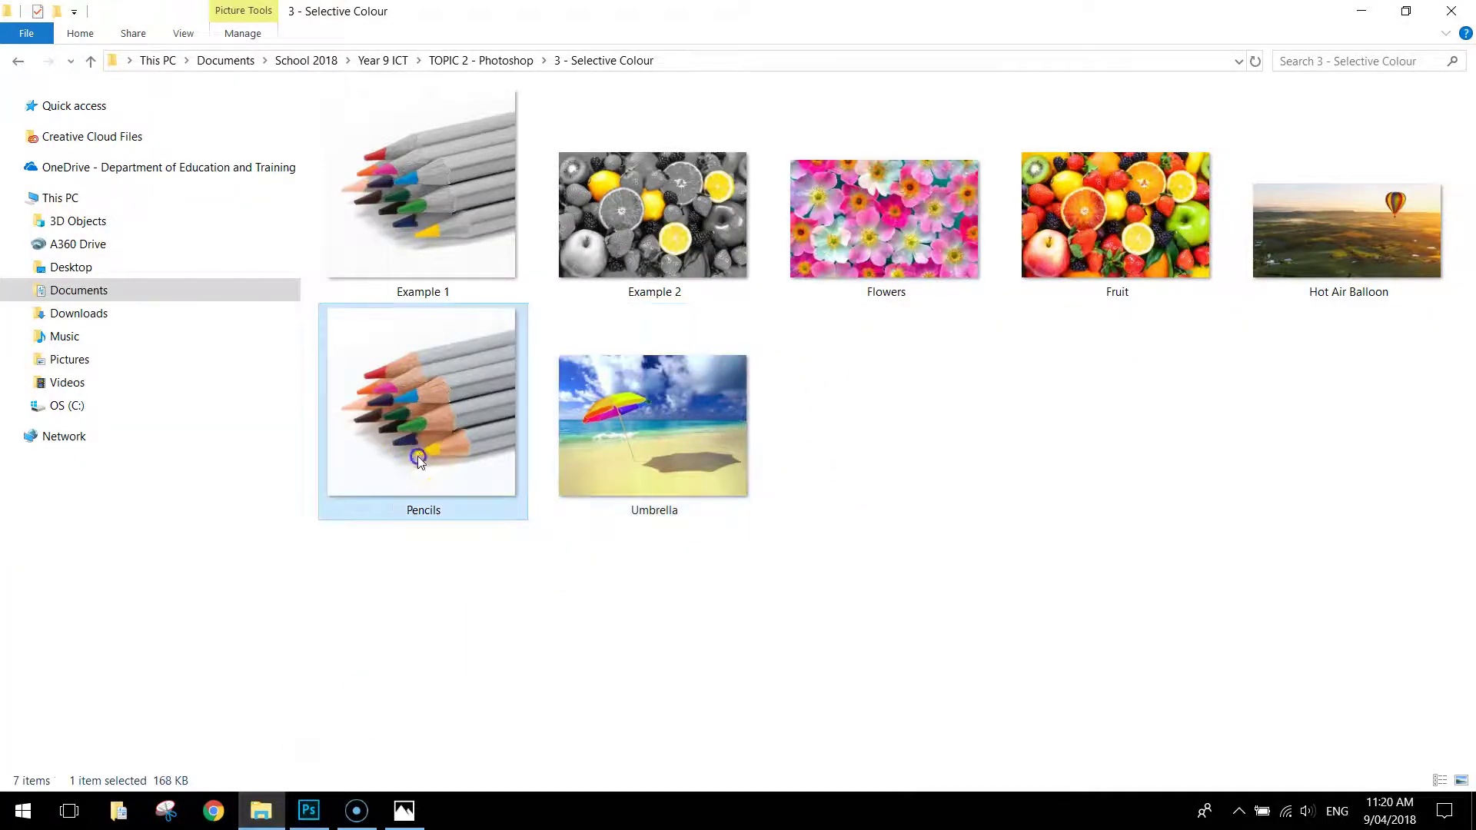
click(654, 427)
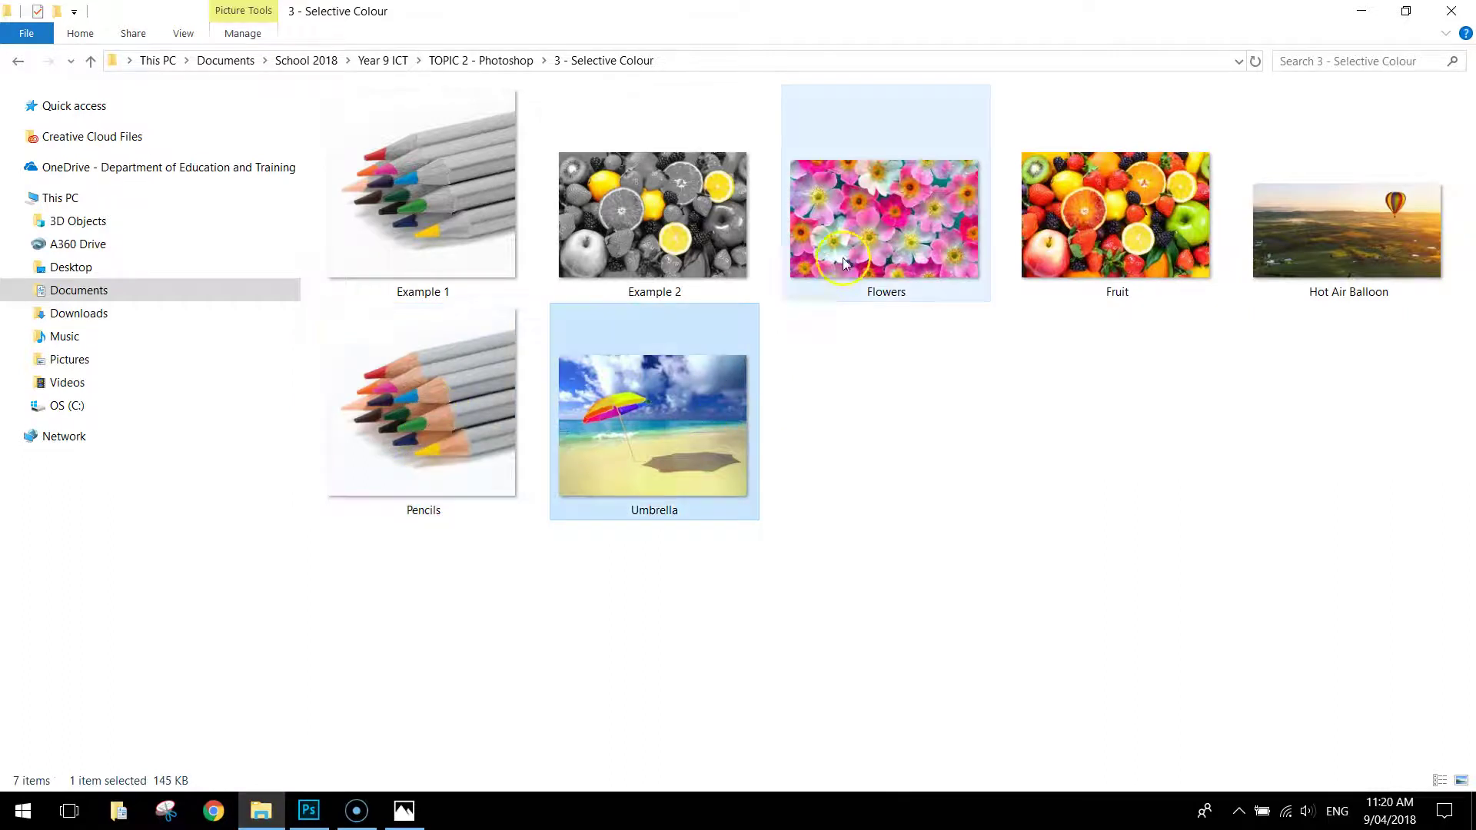
click(884, 223)
click(1114, 223)
click(1346, 230)
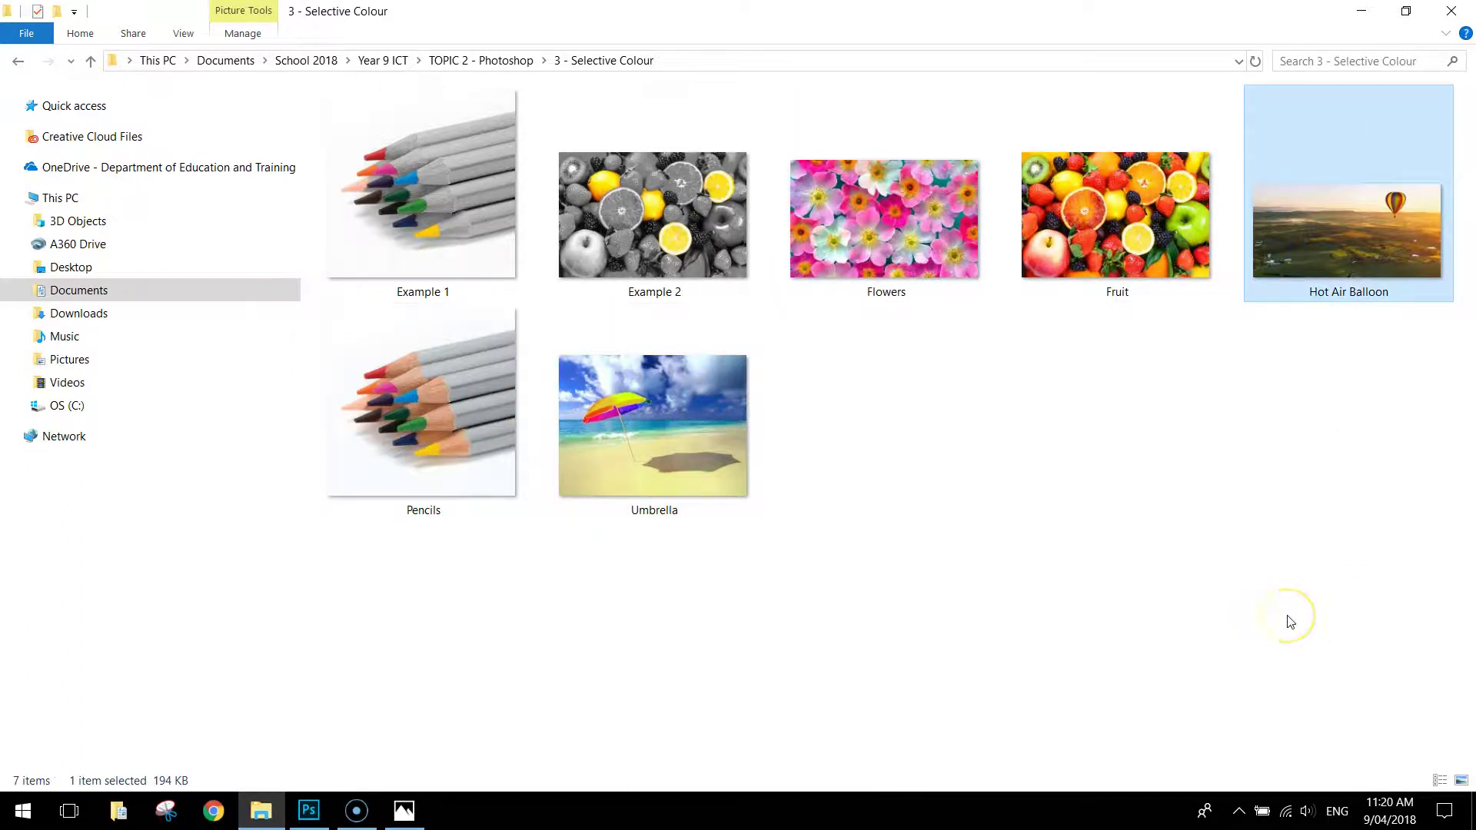